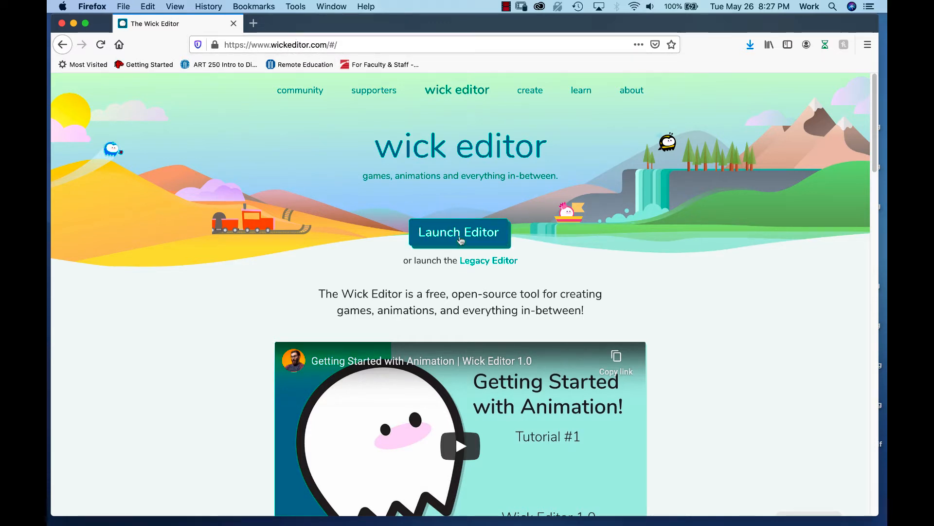
Launch the Wick Editor from its website and dismiss the welcome window.
left_click(459, 234)
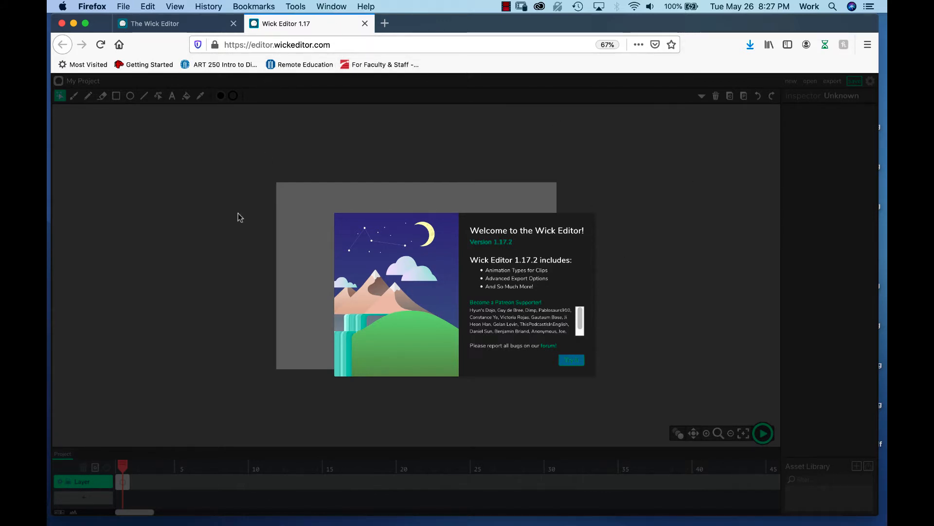
left_click(574, 363)
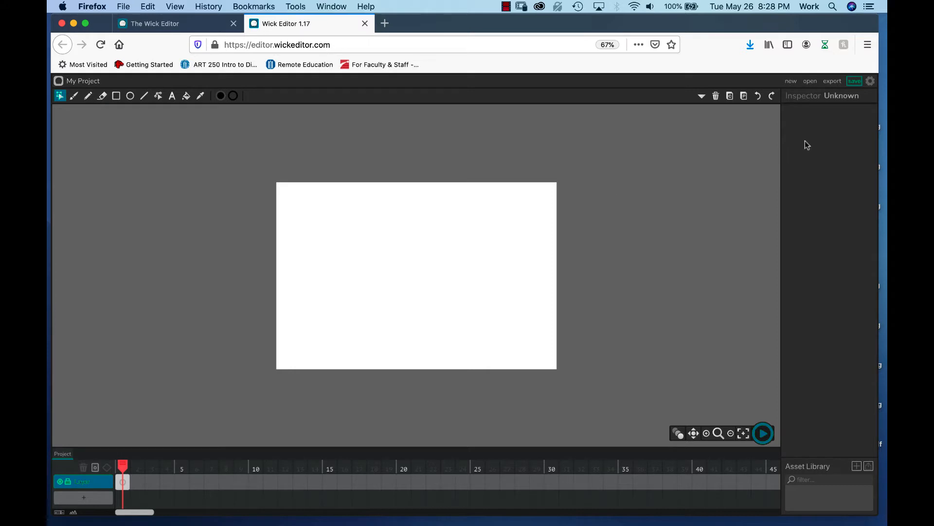
Name the project "Page 1", apply the 1080p size preset in the project settings and close the settings.
left_click(871, 83)
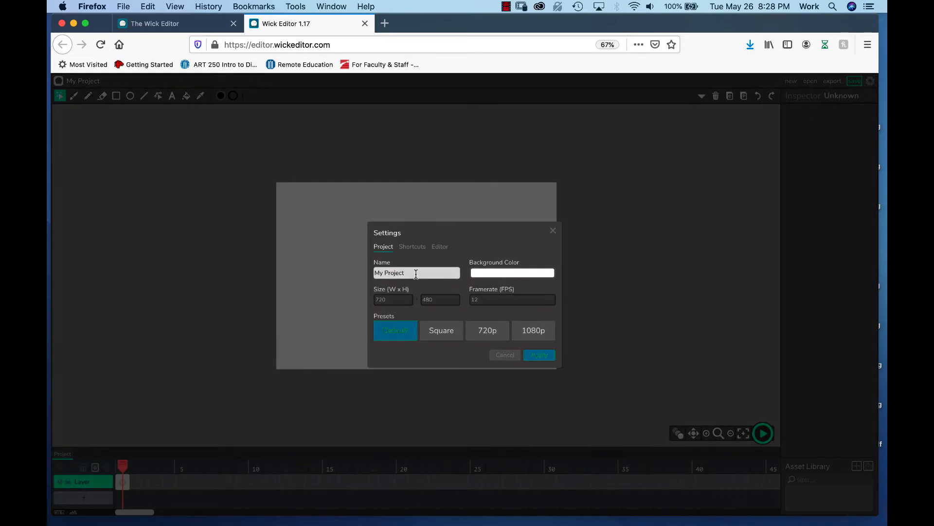
left_click_drag(416, 274, 364, 274)
type("Page 1")
left_click(540, 339)
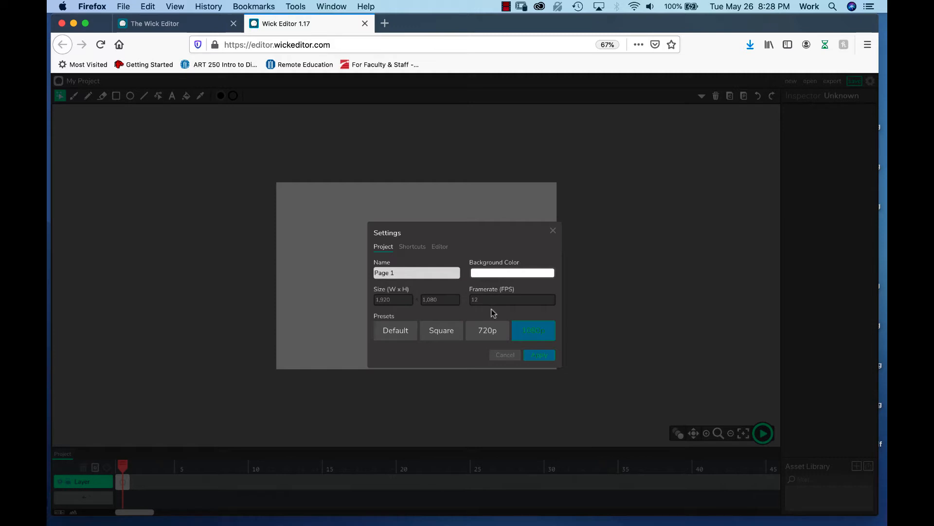
left_click(542, 359)
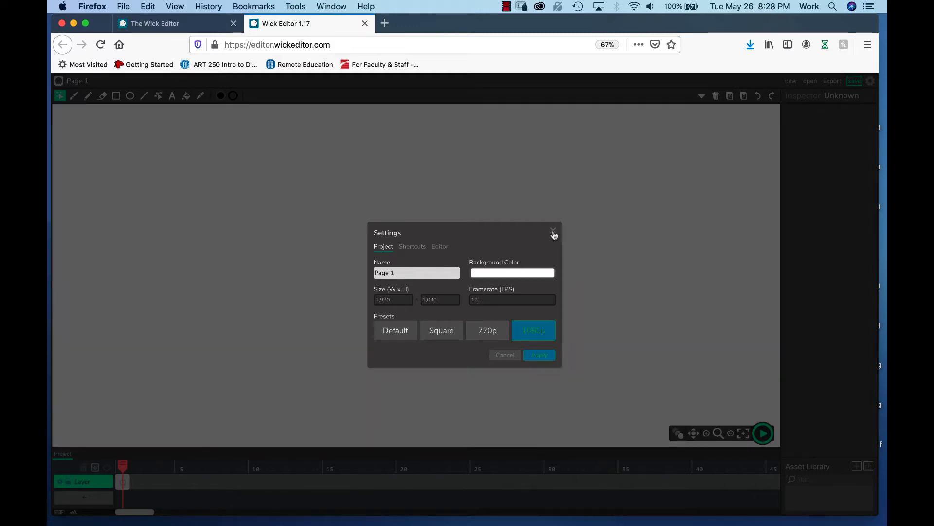
left_click(553, 232)
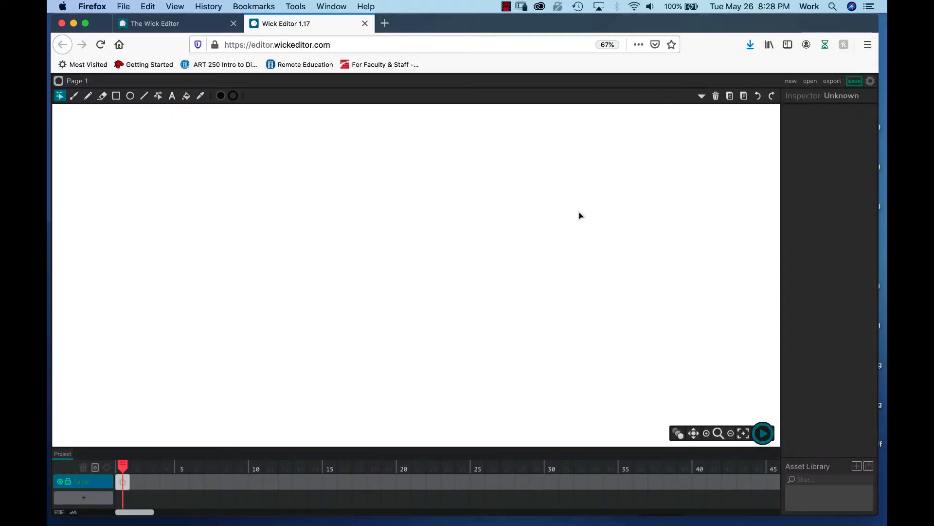
Zoom out until the whole canvas fits in the workspace and enlarge the timeline area.
left_click(731, 433)
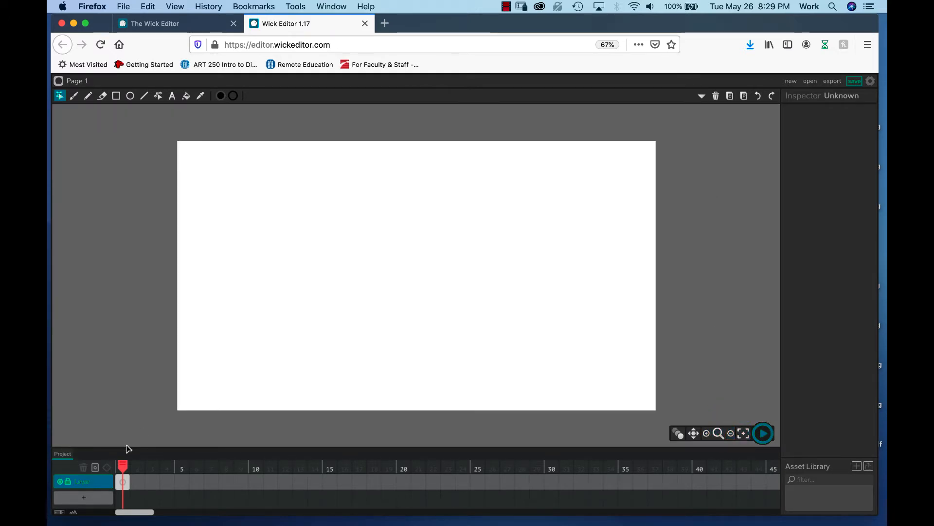
left_click_drag(125, 446, 125, 422)
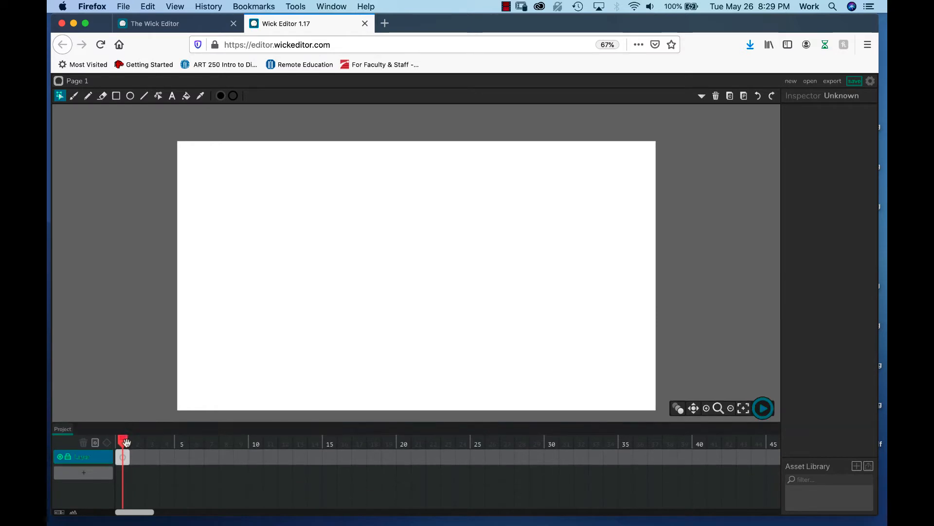
mouse_move(132, 464)
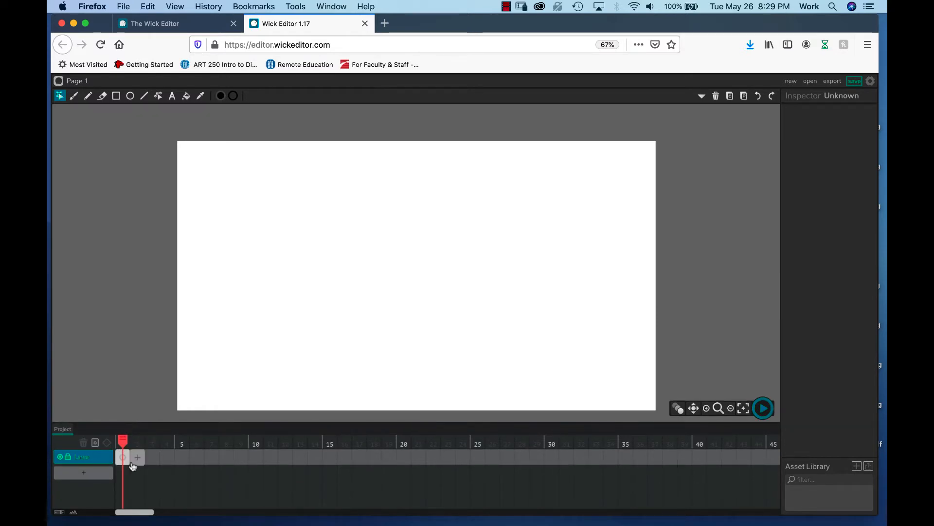
Try the small frame size in the timeline and restore the normal frame size.
left_click(74, 514)
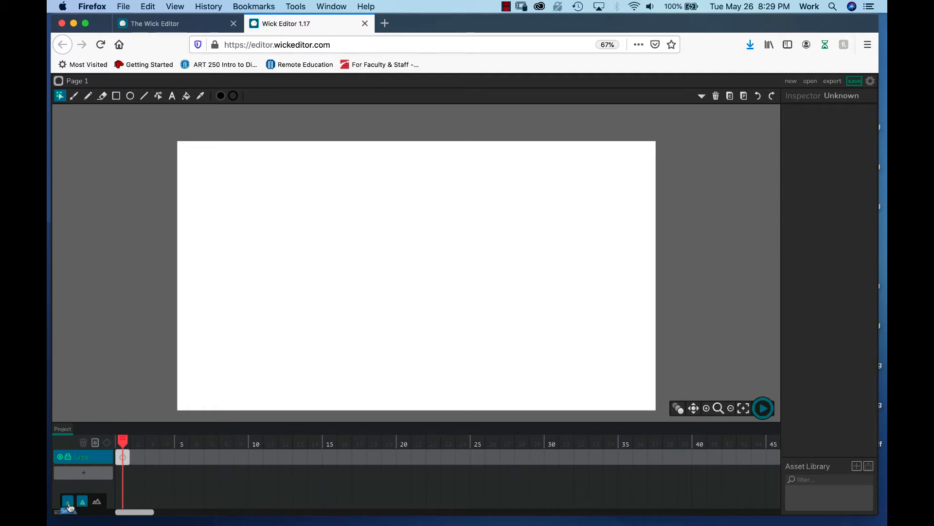
left_click(81, 502)
left_click(74, 512)
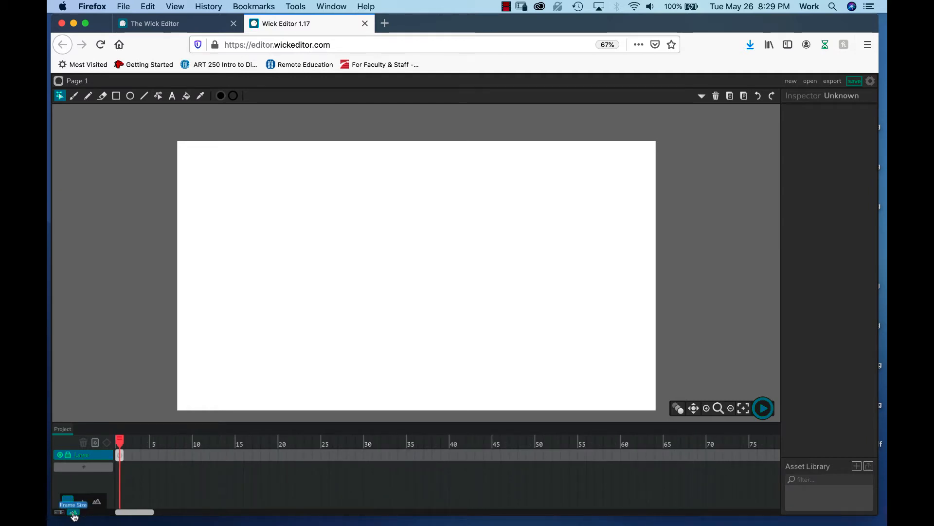
left_click(81, 504)
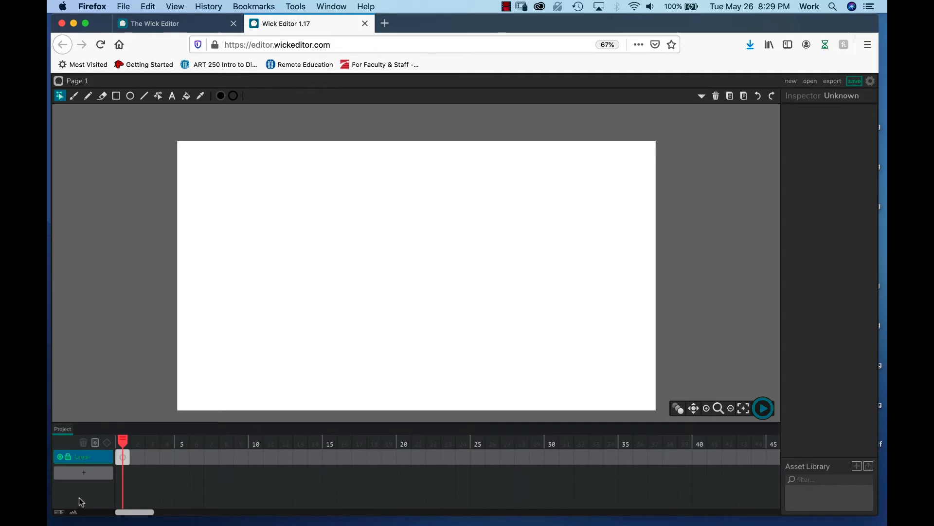
Rename the existing layer "background".
left_click(85, 459)
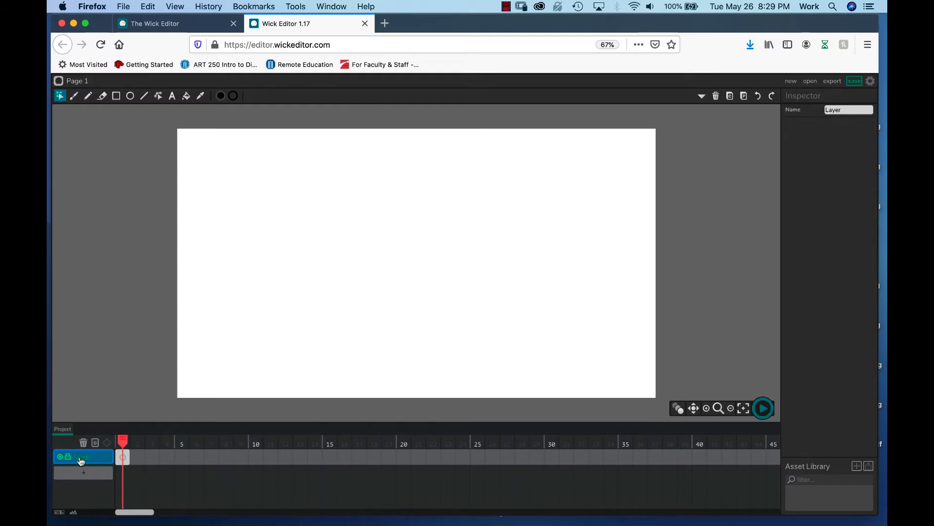
double_click(846, 109)
type("ba")
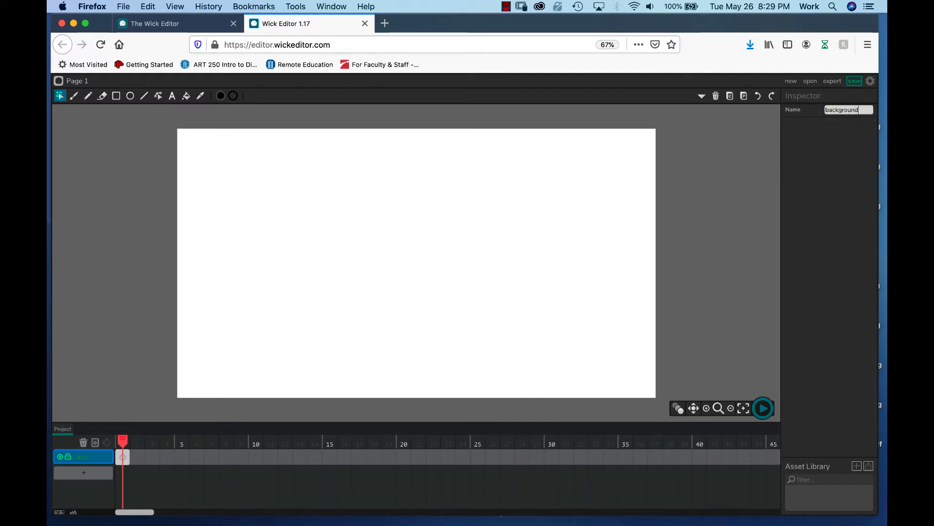
type("ckground")
key("Return")
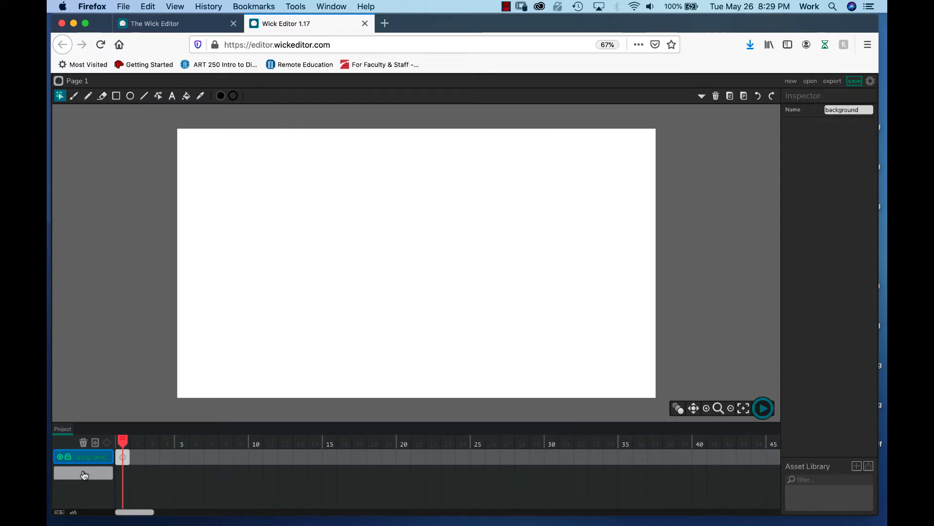
Add a new layer and name it "Pig 1 front".
left_click(83, 473)
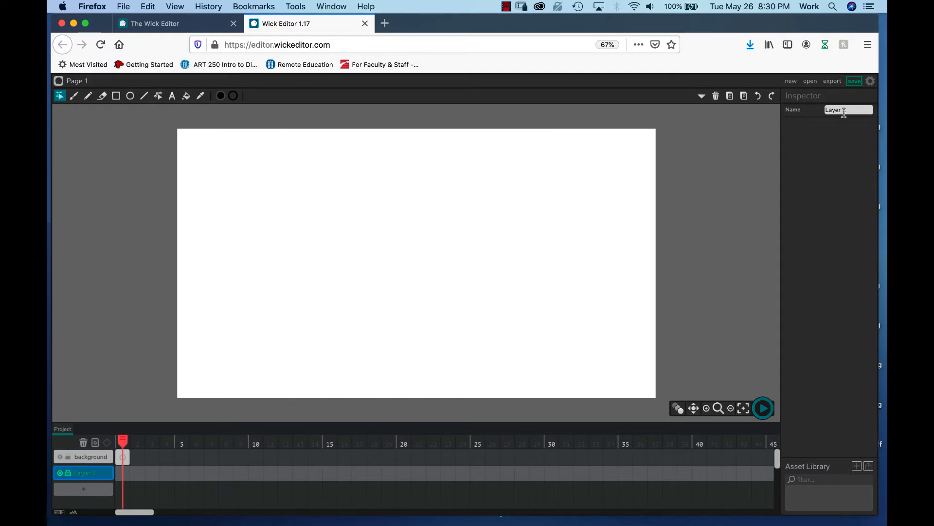
left_click_drag(852, 109, 821, 103)
type("Pig 1 front")
Add another layer and name it "Pig 2".
left_click(84, 489)
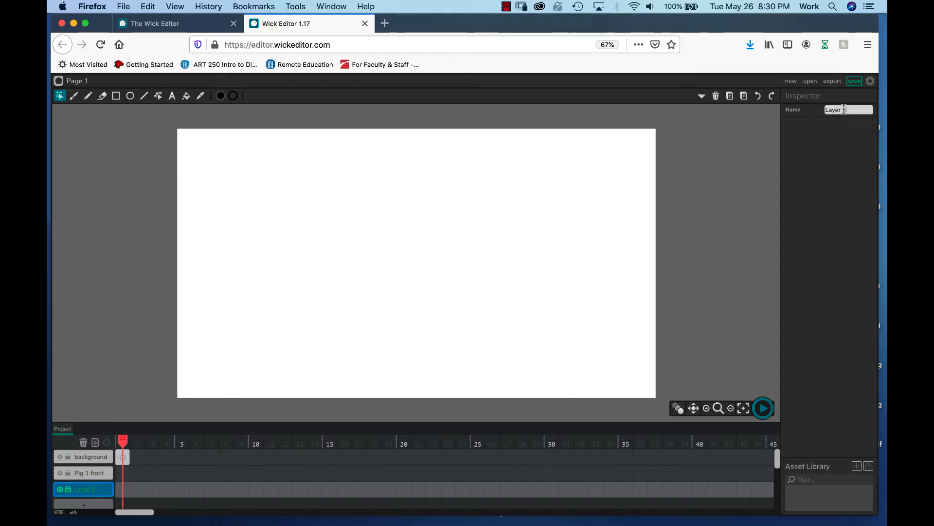
triple_click(825, 114)
type("Pig 2")
key("Return")
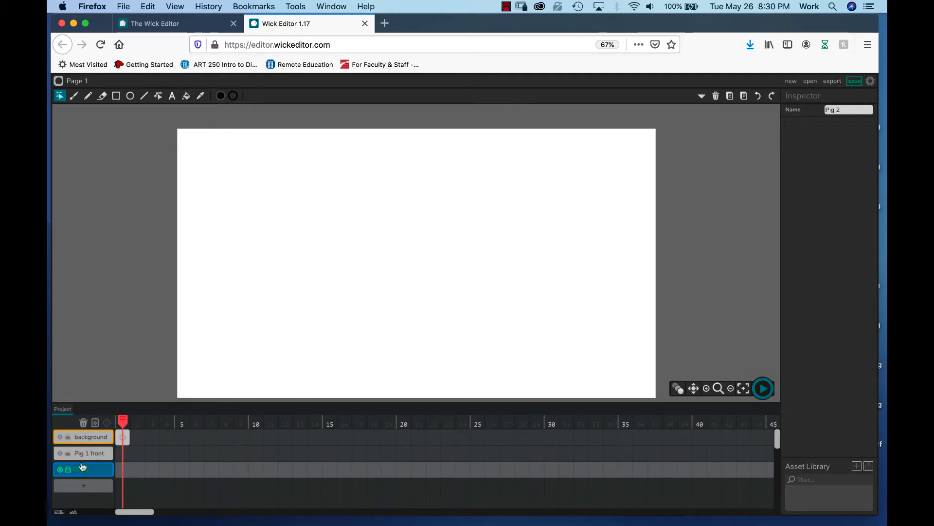
Move the background layer below both pig layers and rename the Pig 2 layer "Pig 2 front".
left_click(86, 439)
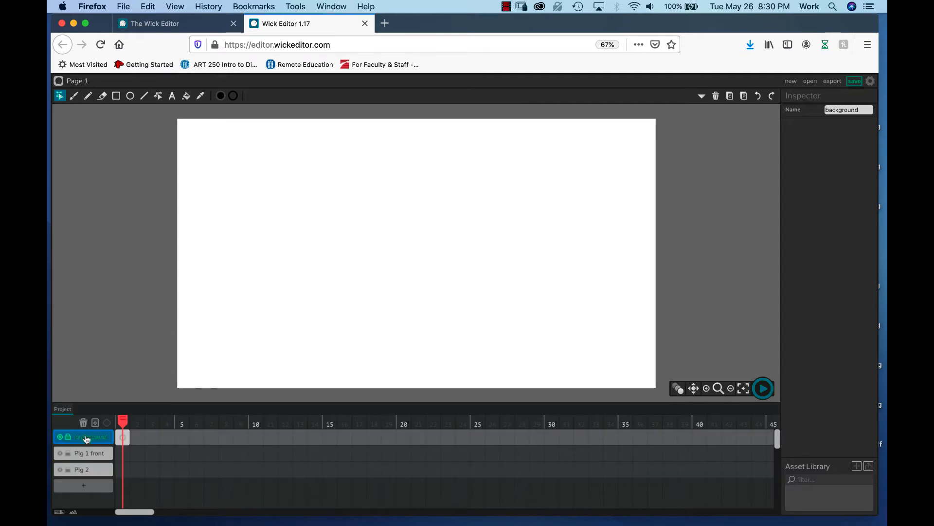
left_click_drag(88, 461, 83, 469)
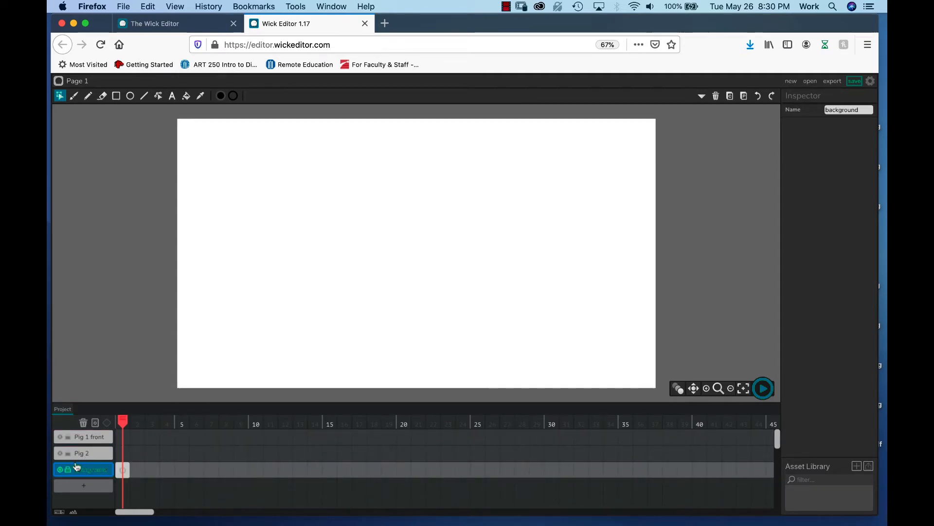
left_click(84, 438)
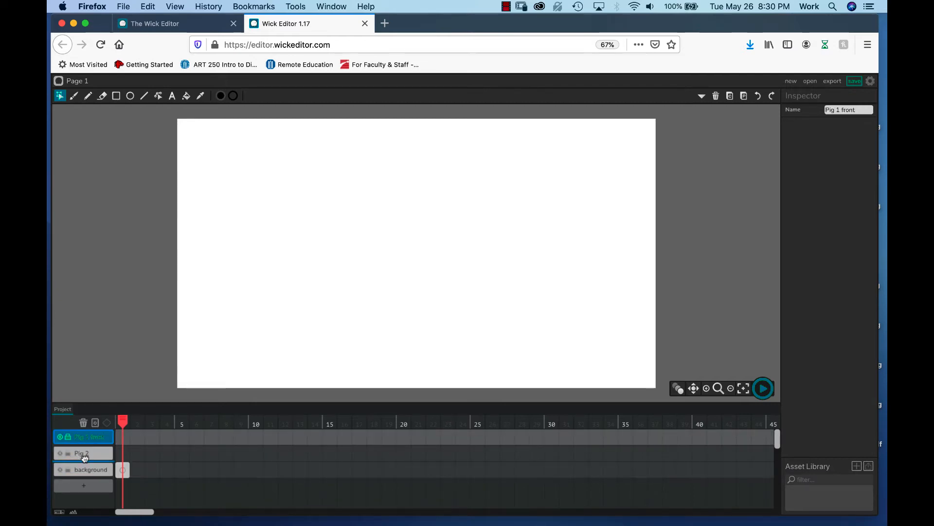
mouse_move(84, 451)
left_mouse_down()
mouse_move(81, 436)
mouse_move(84, 469)
mouse_move(88, 454)
left_mouse_up()
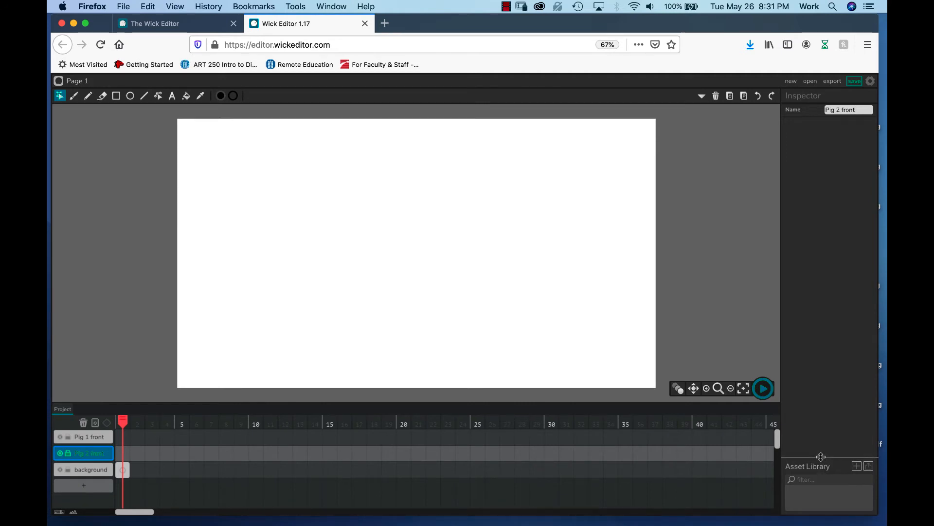
Enlarge the asset library and import Landscape.jpg from the Animation Project's background folder.
left_click_drag(819, 458, 817, 335)
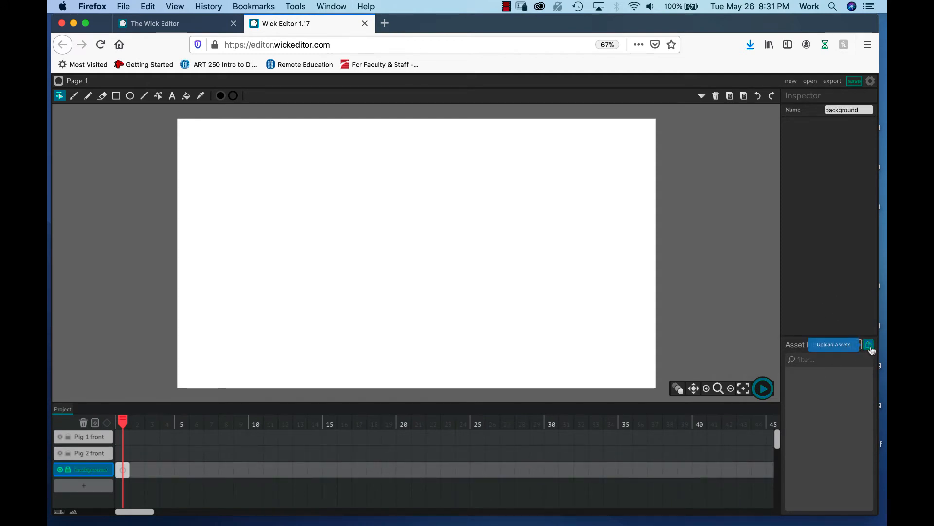
left_click(869, 345)
left_click(452, 88)
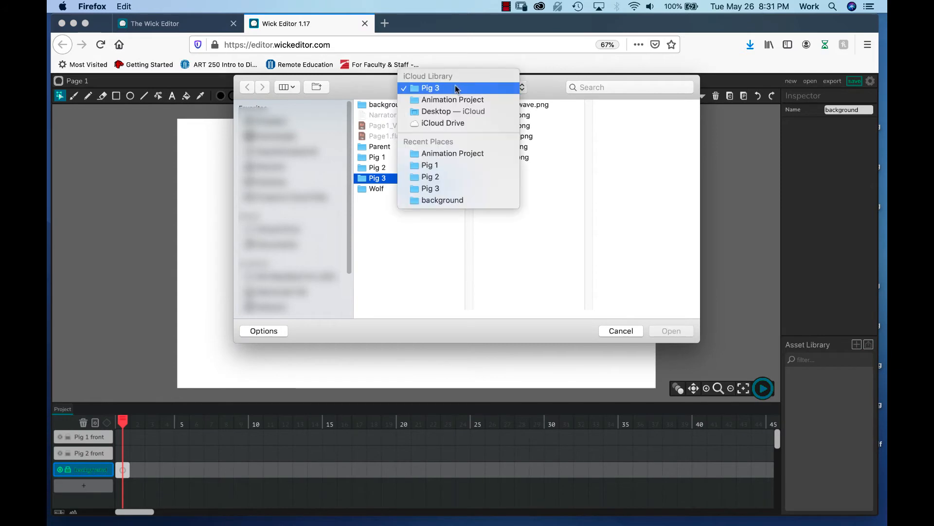
left_click(456, 99)
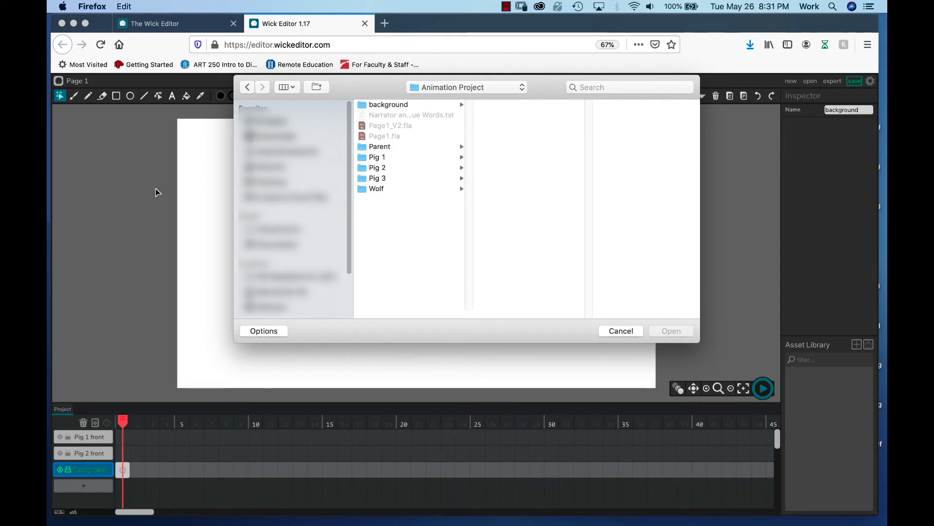
left_click(406, 105)
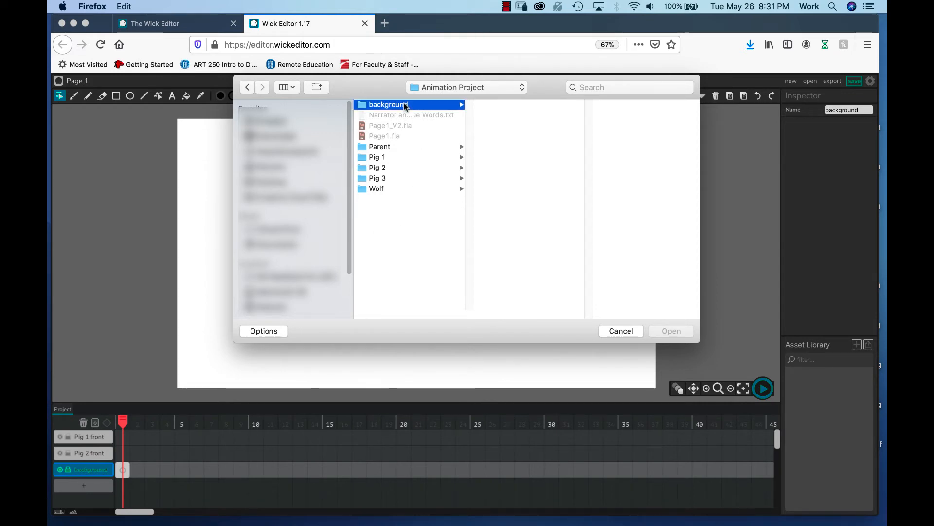
left_click(530, 157)
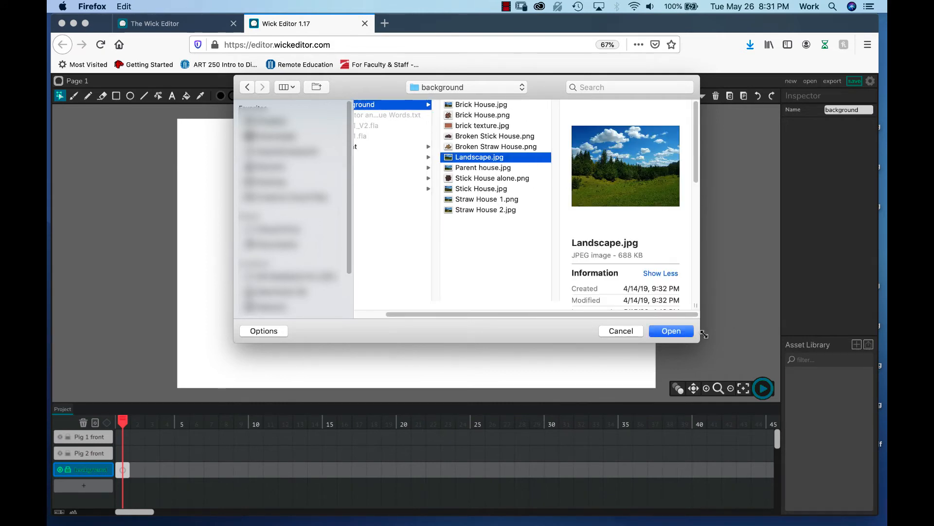
left_click(671, 331)
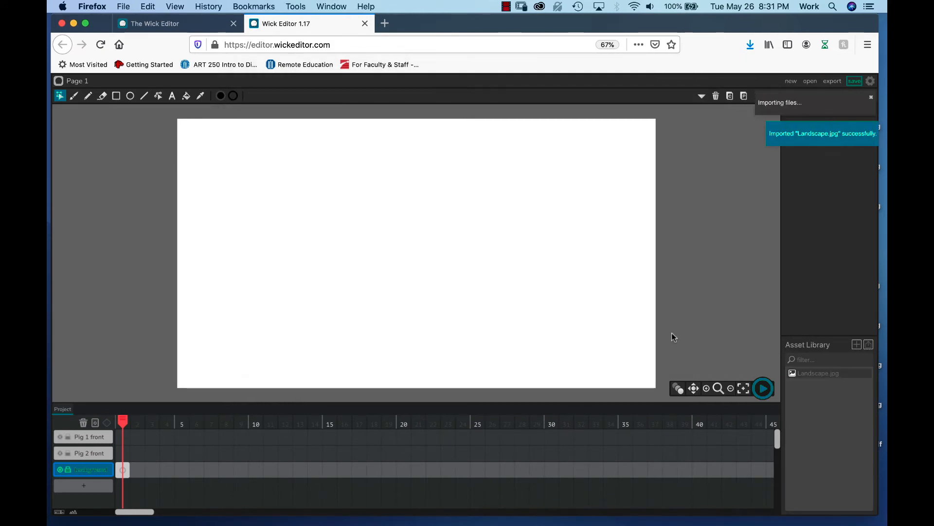
Import P1 front.png from the Animation Project's Pig 1 folder into the asset library.
left_click(870, 345)
left_click(465, 88)
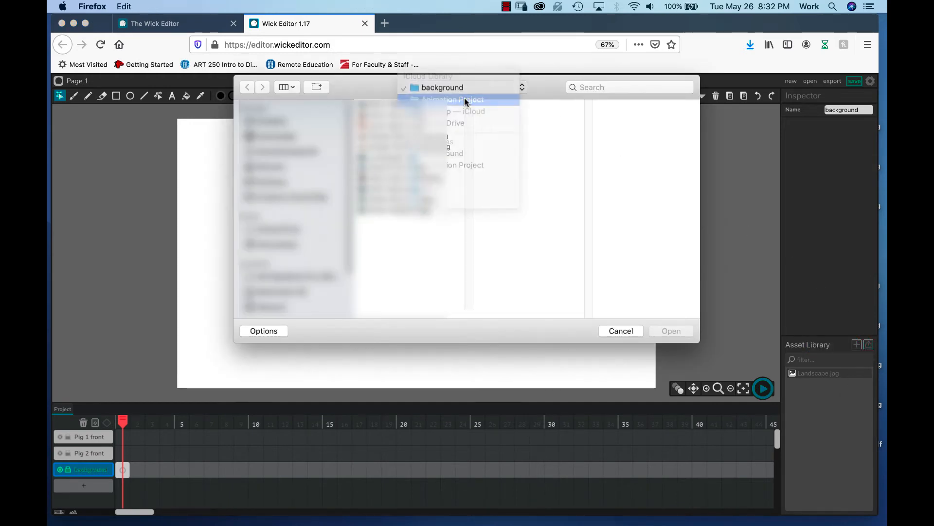
left_click(464, 98)
left_click(507, 155)
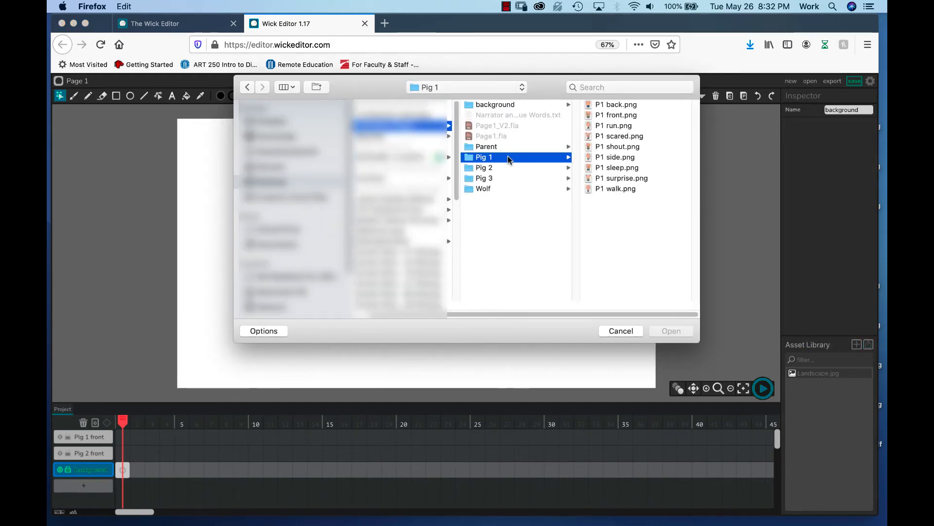
left_click(608, 115)
left_click(670, 330)
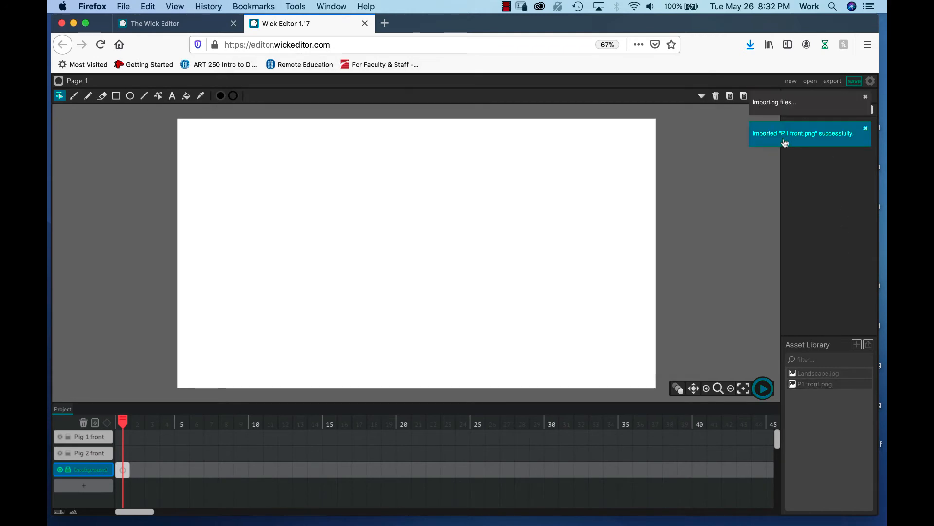
Import P2 front.png from the Pig 2 folder into the asset library and reduce the browser page zoom to 50%.
left_click(869, 346)
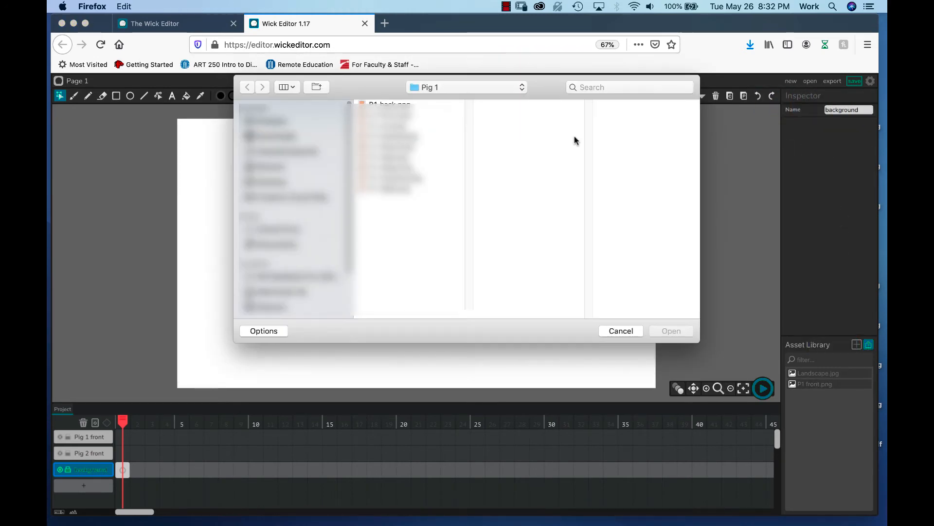
left_click(503, 167)
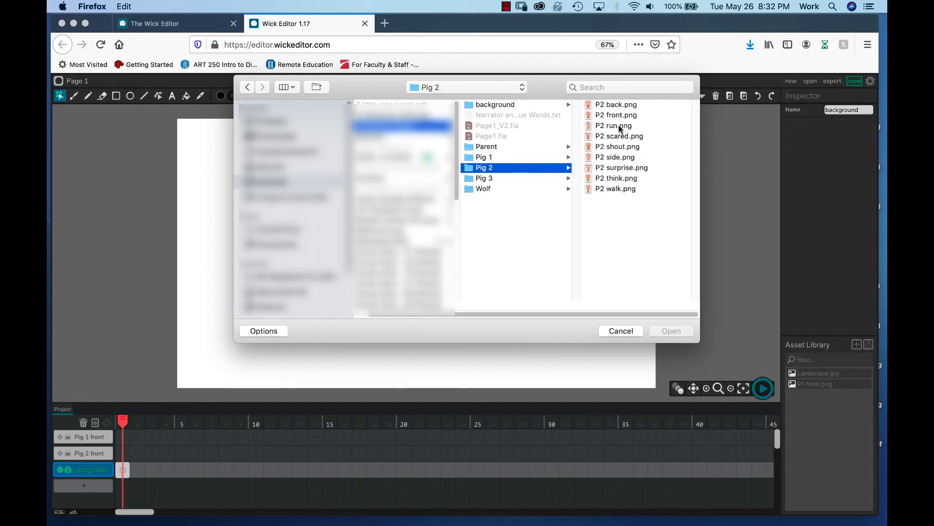
left_click(617, 114)
left_click(670, 330)
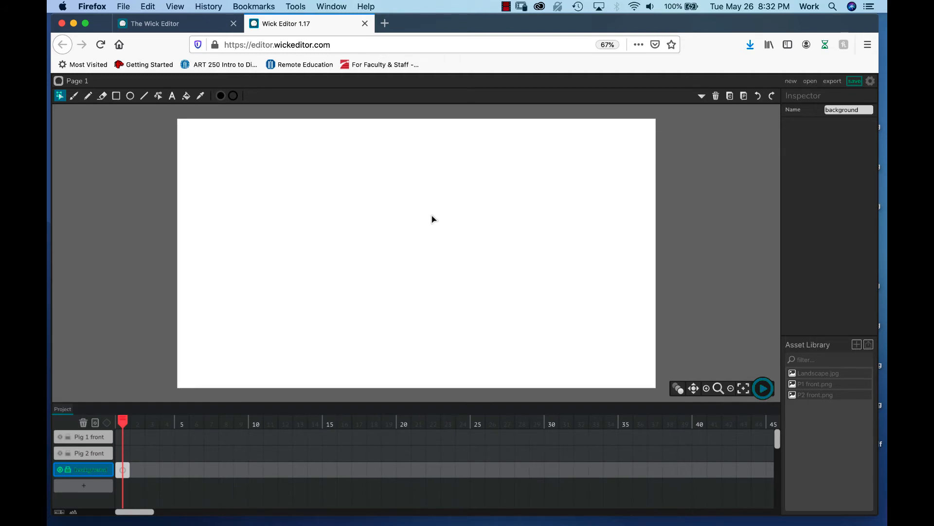
key("super+minus")
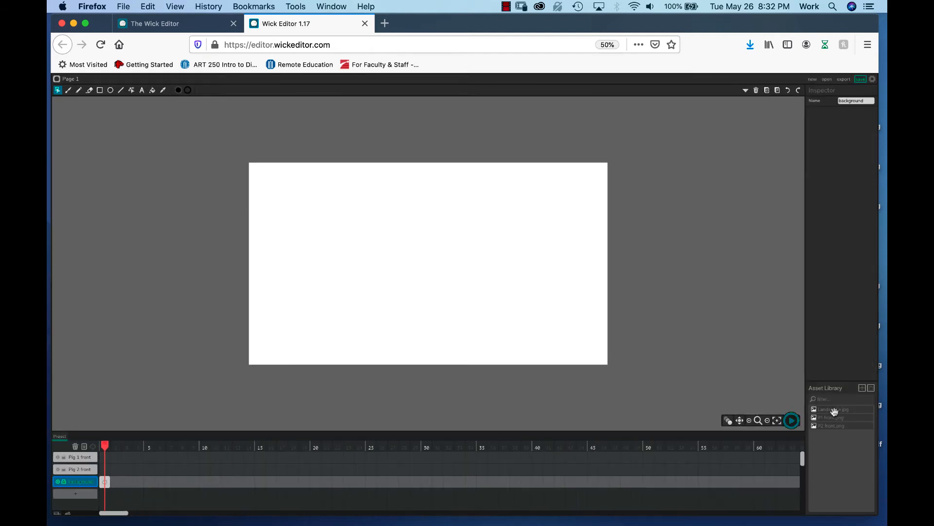
Add Landscape.jpg to the canvas on the background layer, with the browser page zoom raised to 67%.
left_click(834, 410)
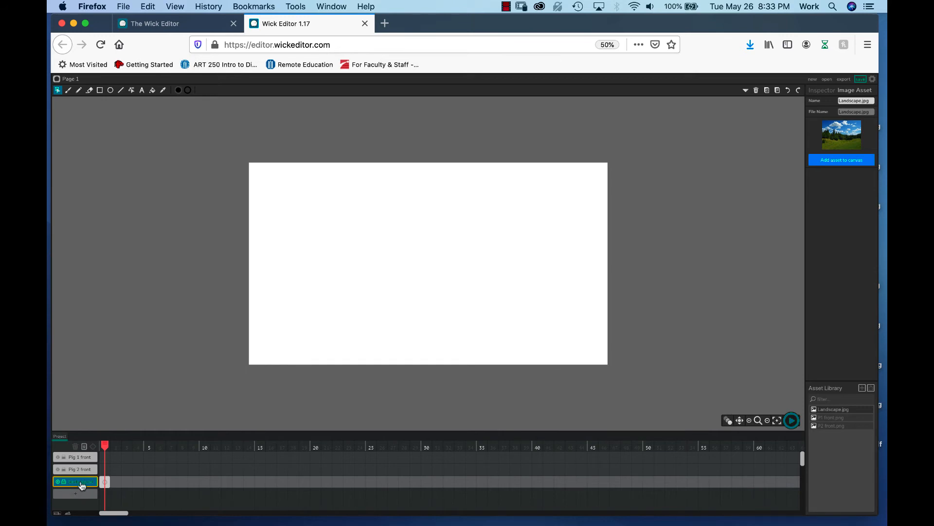
key("super+equal")
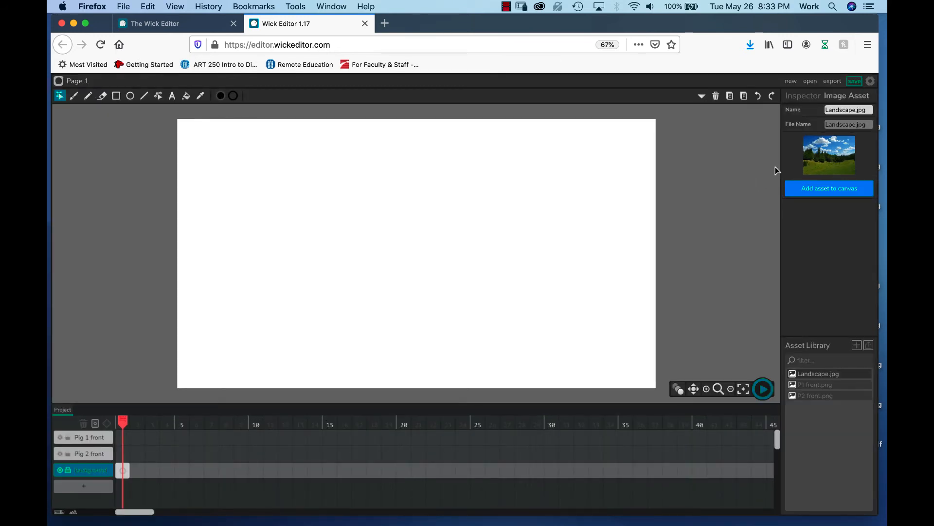
left_click(835, 192)
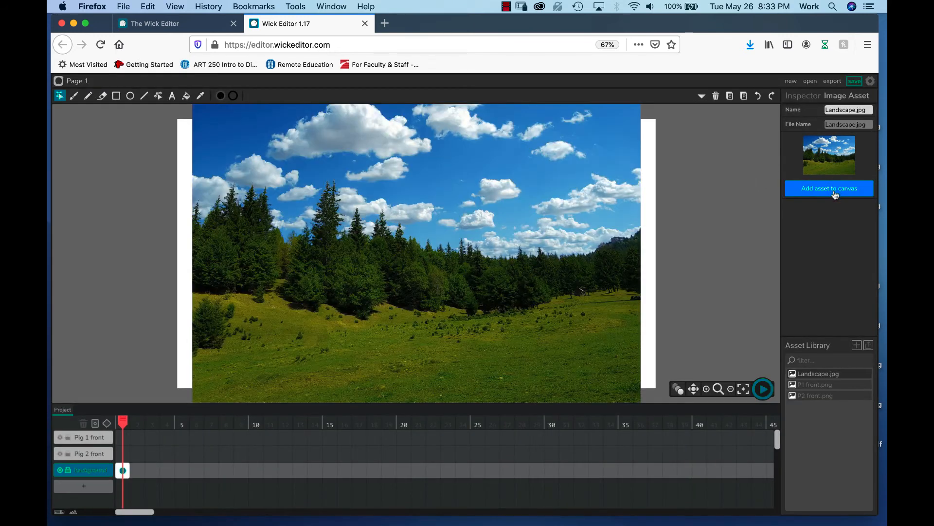
Reposition and stretch the landscape image to about 2114 px wide and 1196 px high, covering the whole canvas.
left_click(731, 389)
left_click(419, 174)
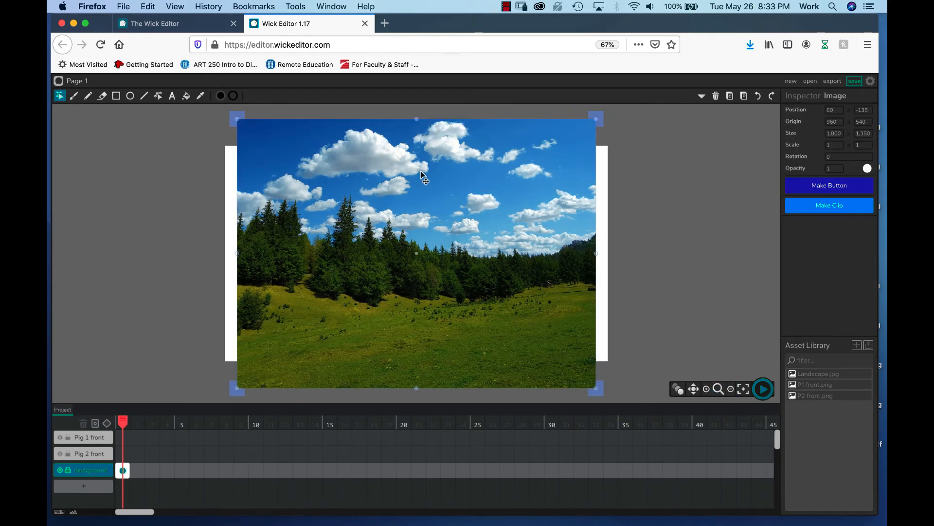
left_click_drag(388, 184, 371, 177)
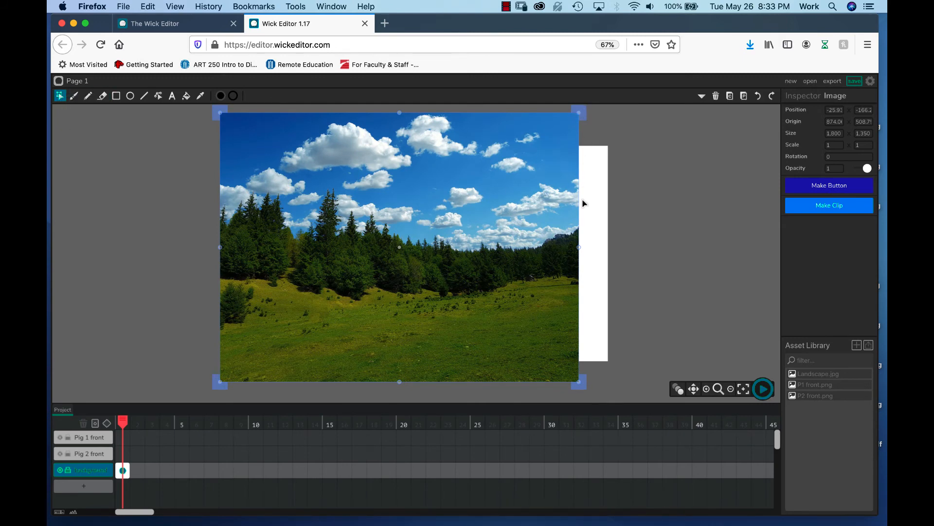
left_click_drag(579, 247, 602, 267)
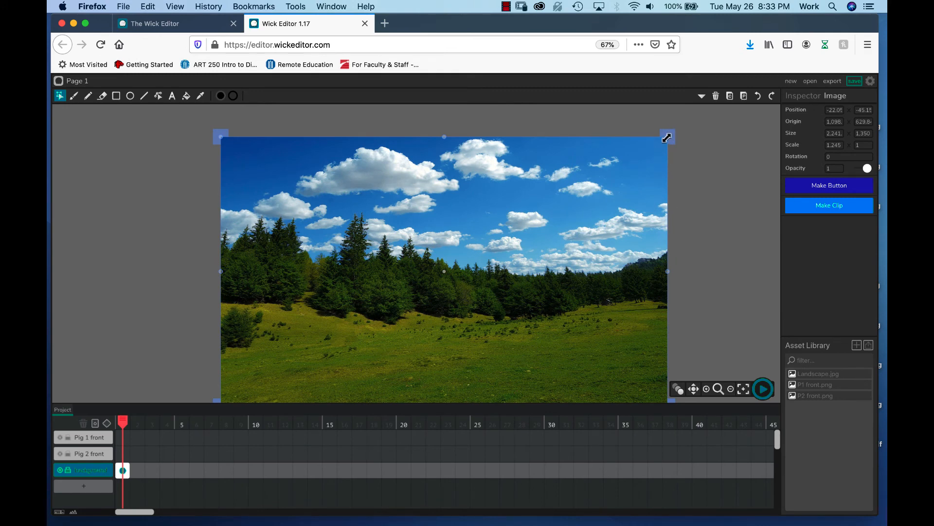
left_click_drag(667, 136, 629, 160)
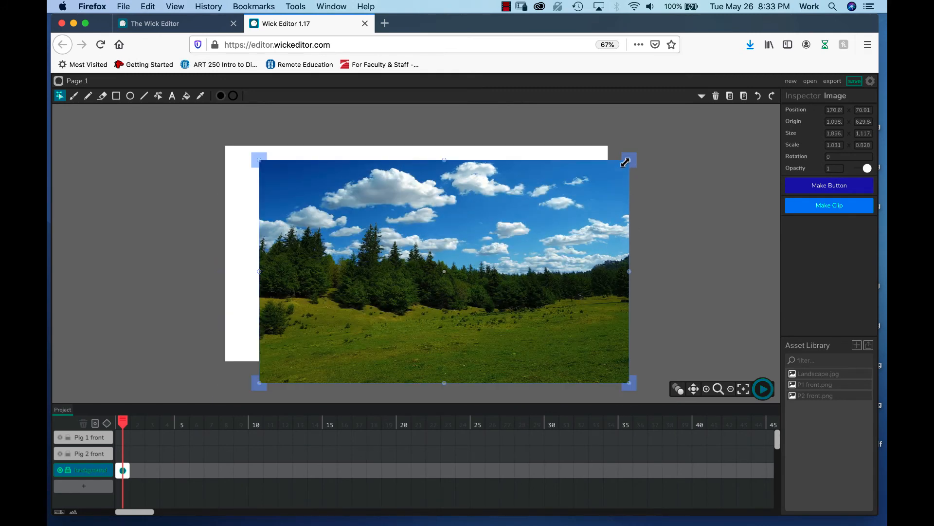
left_click_drag(549, 267, 514, 250)
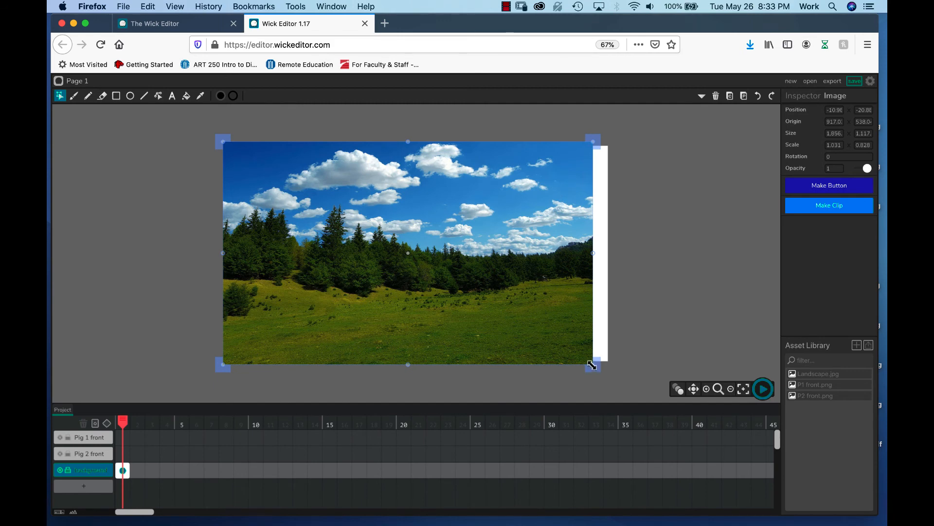
left_click_drag(594, 365, 620, 381)
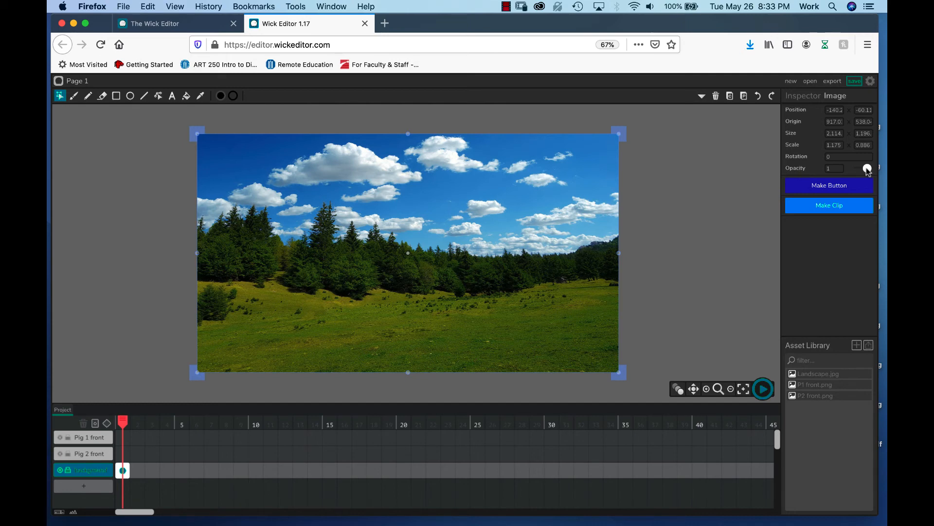
Reduce the landscape image's opacity to 0.64 and shrink it to about 2013 by 1125 px, still covering the canvas.
left_click_drag(868, 171, 865, 170)
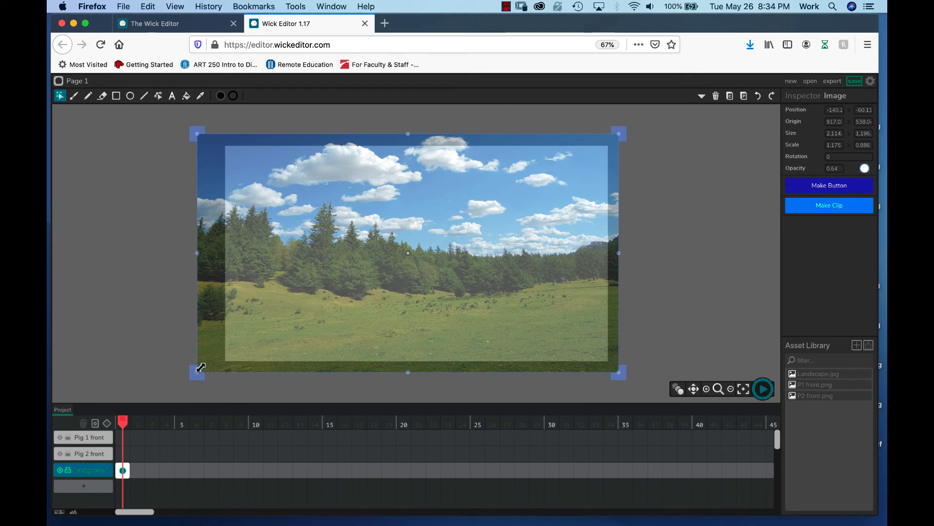
left_click_drag(203, 371, 207, 365)
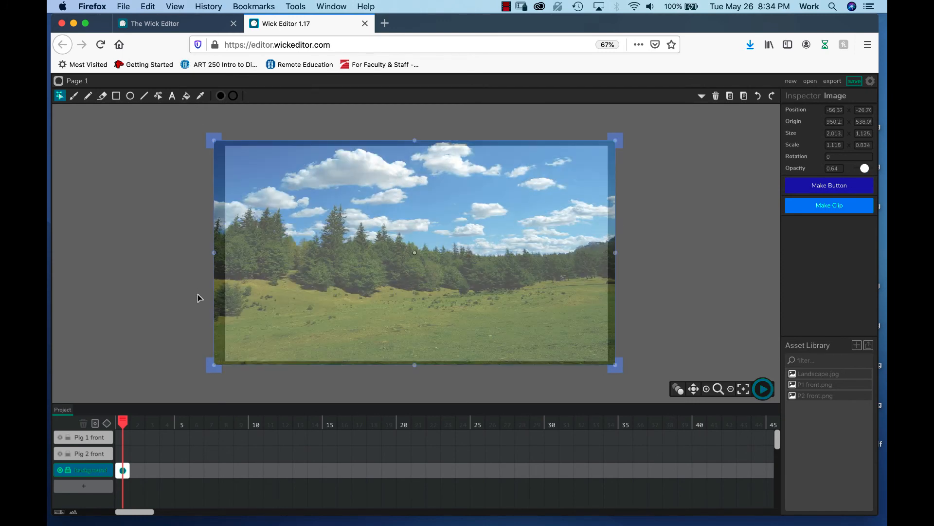
left_click(172, 209)
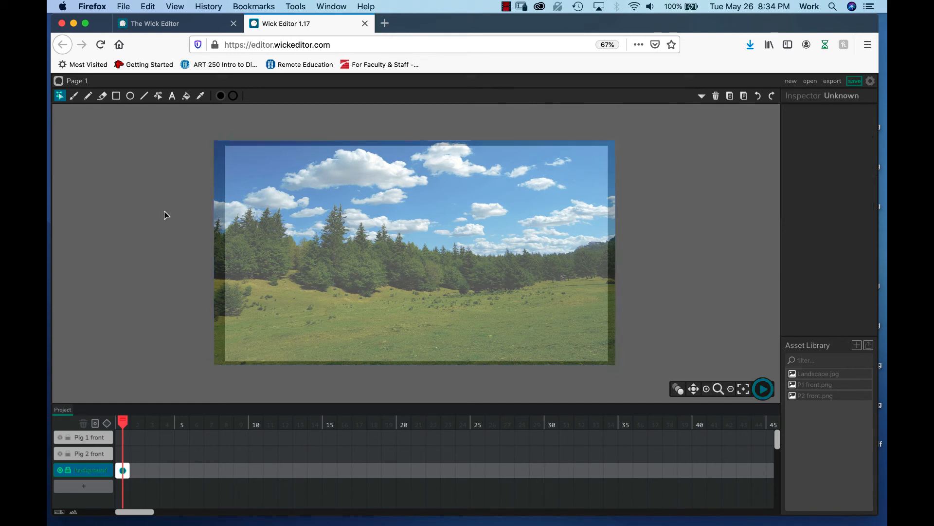
Try to place P2 front.png from the asset library on the Pig 2 front layer.
left_click(88, 456)
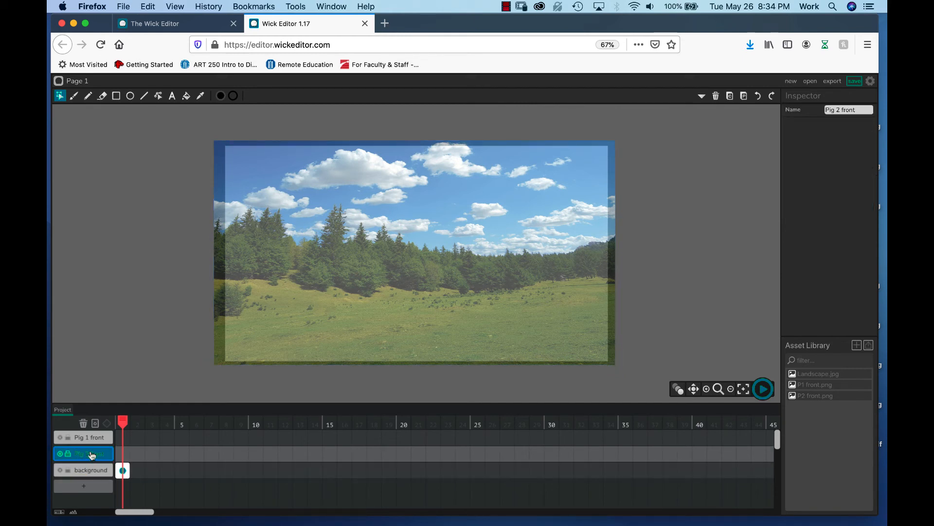
left_click(819, 397)
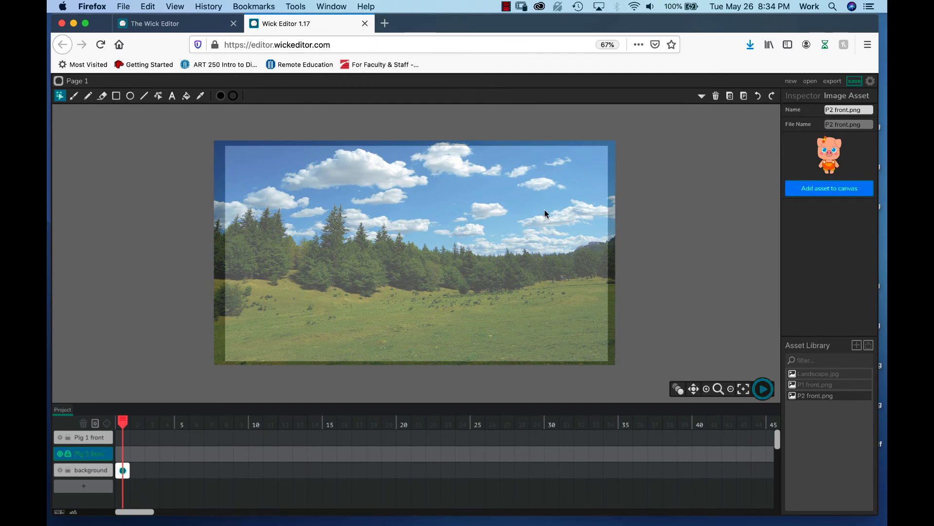
left_click_drag(815, 396, 432, 265)
left_click(639, 197)
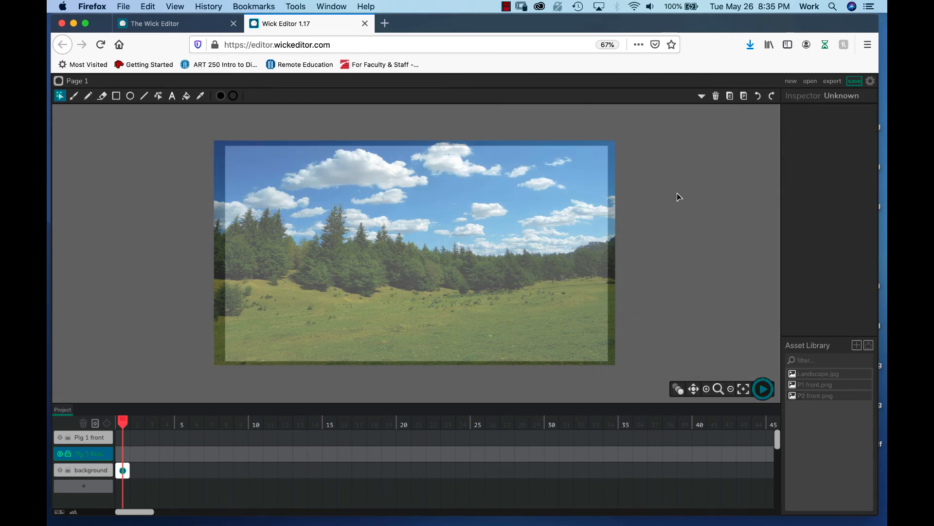
Create a first frame on the Pig 1 front layer and place P1 front.png in the canvas's lower-left corner.
left_click(82, 437)
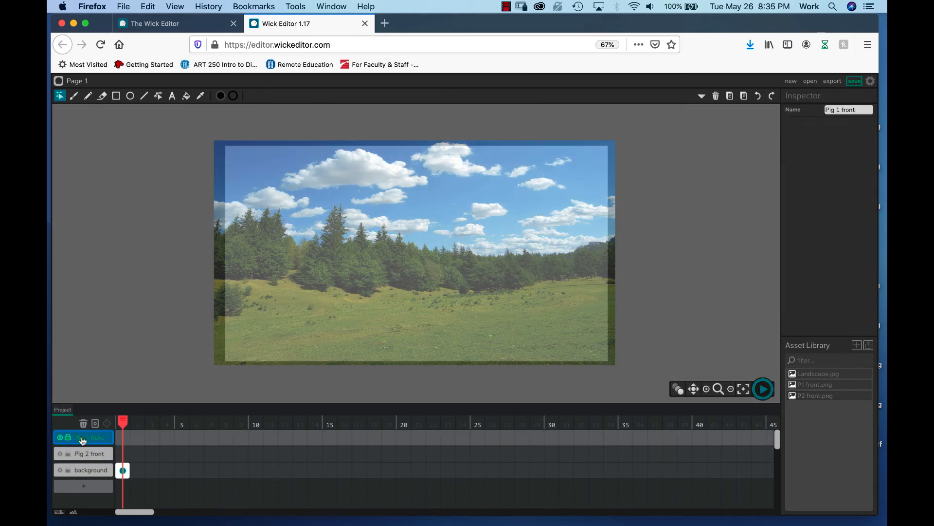
left_click(122, 438)
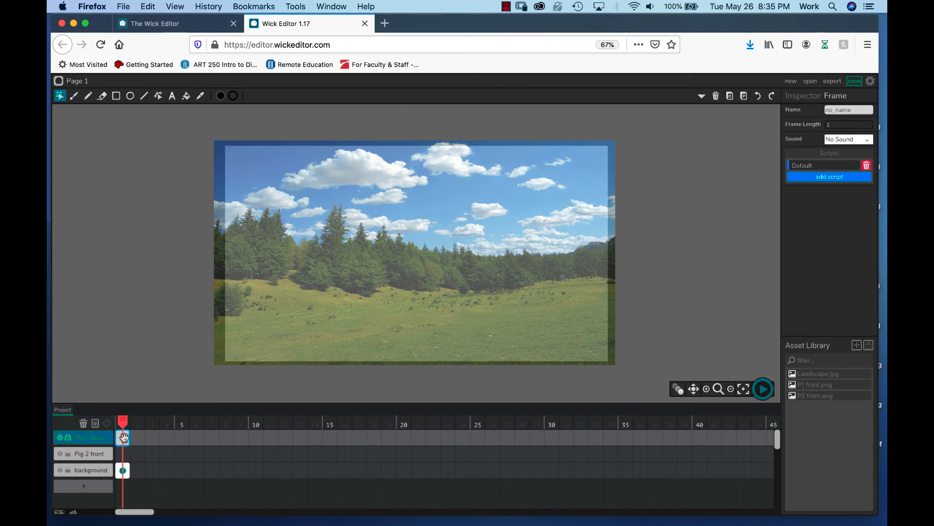
left_click(824, 385)
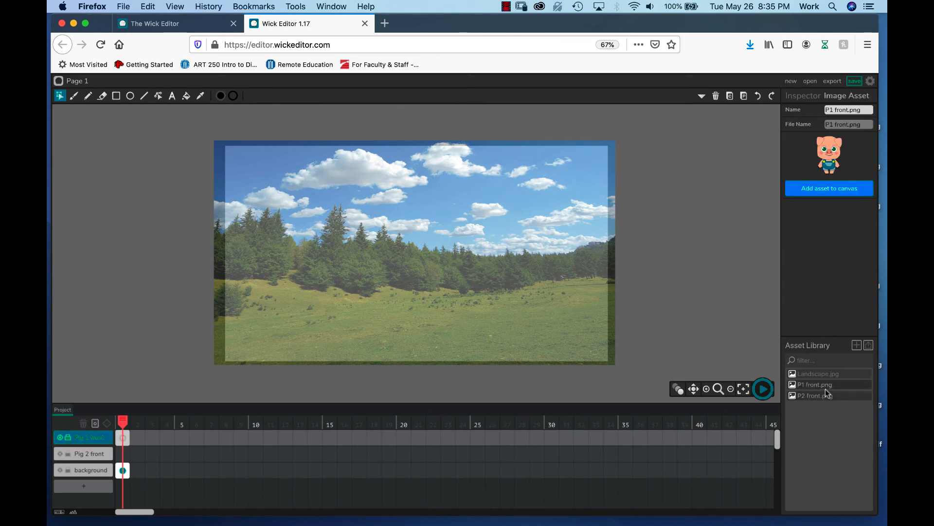
left_click(832, 189)
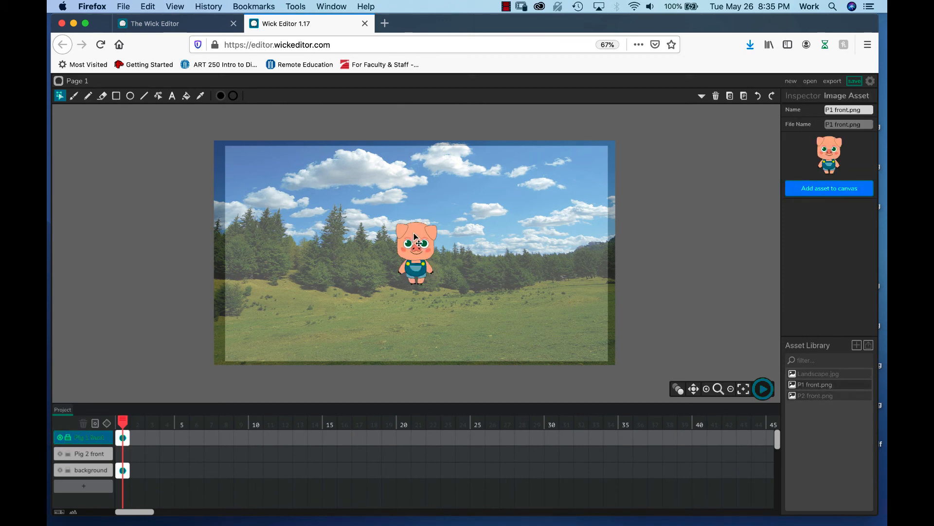
left_click_drag(420, 226, 257, 304)
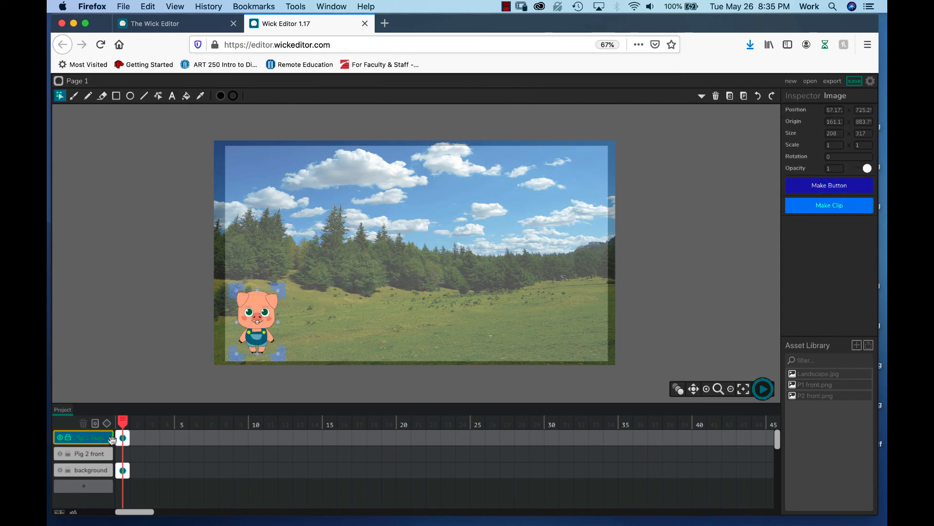
Create a first frame on the Pig 2 front layer and place P2 front.png just right of the first pig.
left_click(77, 454)
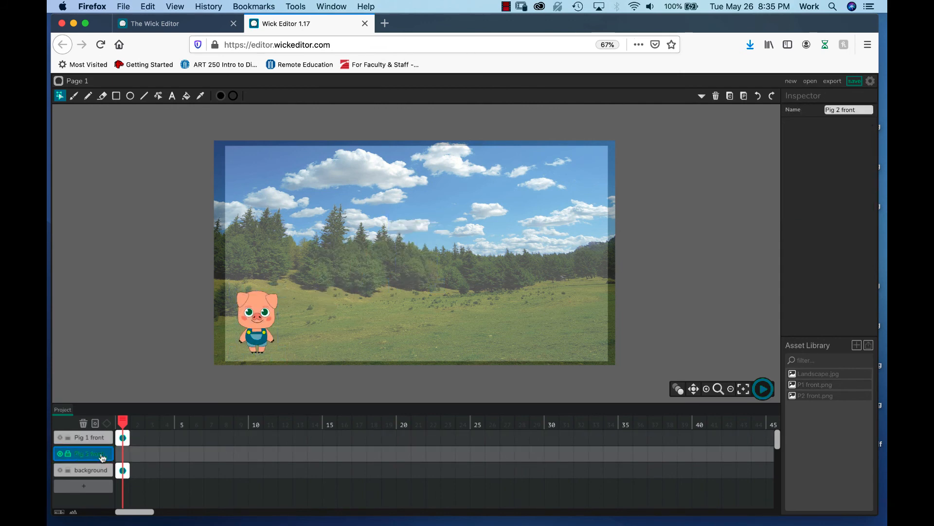
left_click(823, 395)
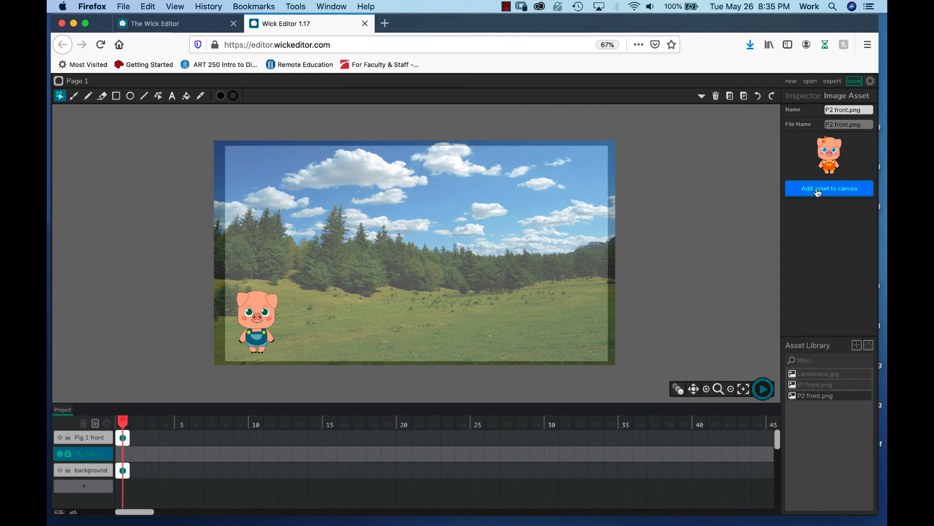
left_click(123, 453)
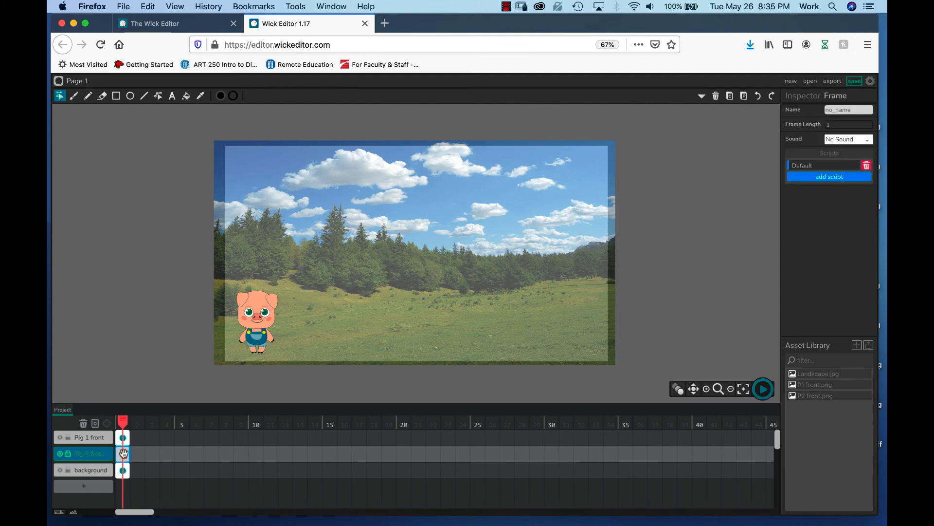
left_click(811, 395)
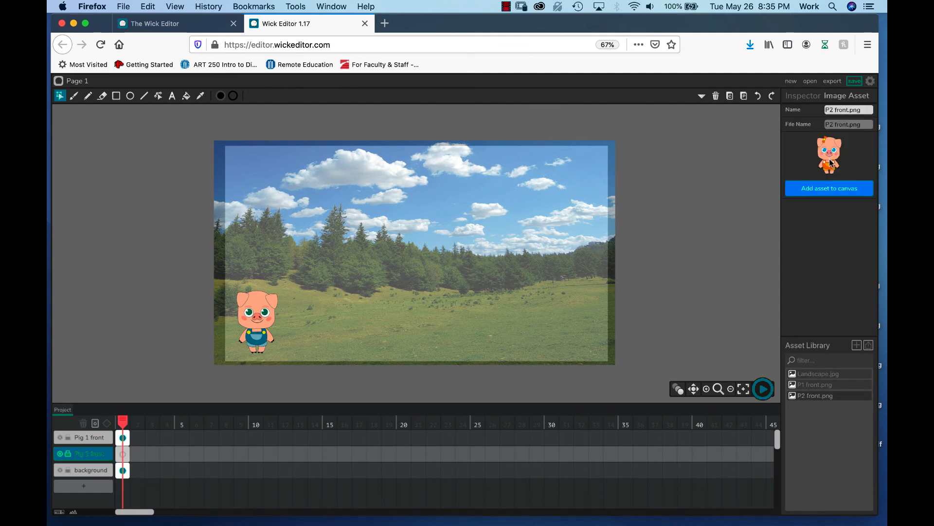
left_click(833, 188)
left_click_drag(403, 245, 288, 311)
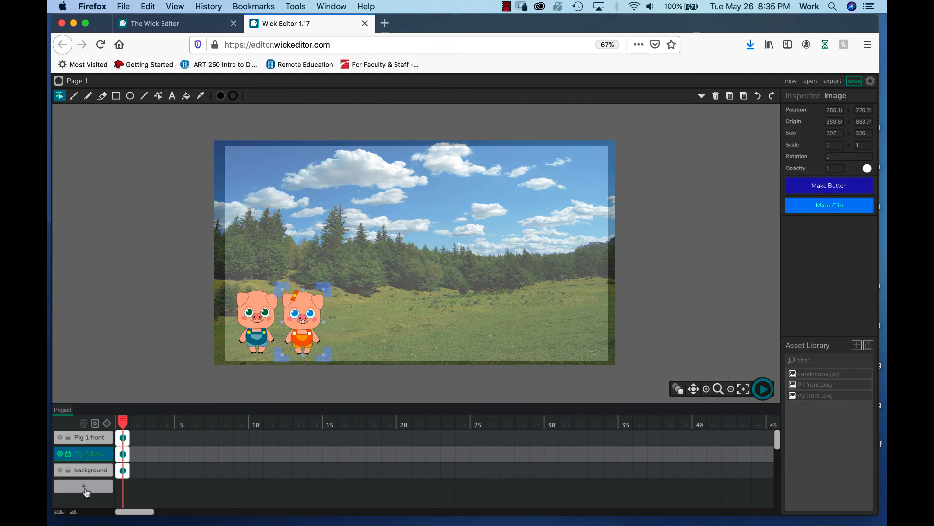
Add a new layer directly above the background layer and name it "Pig 3 front".
left_click(84, 486)
left_click_drag(86, 491, 84, 470)
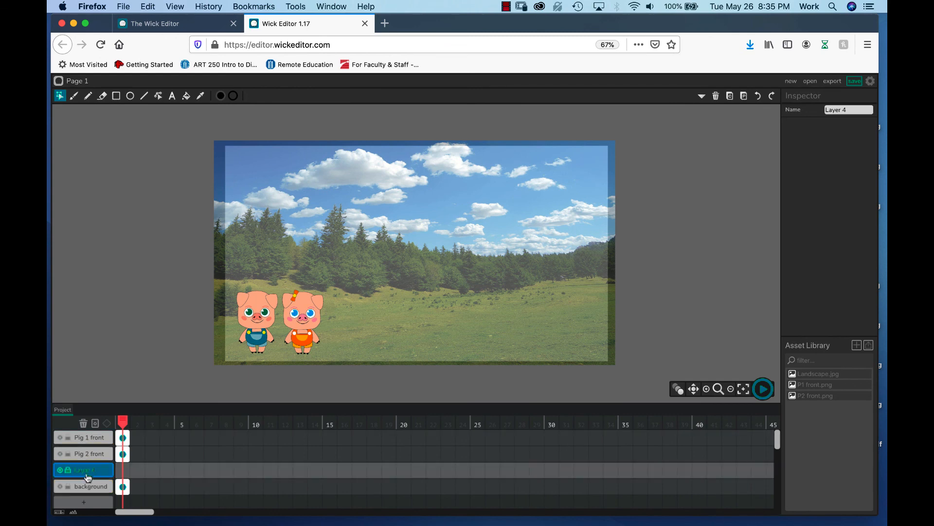
triple_click(847, 109)
type("Pig 3 front")
Import P3 front.png from the Pig 3 folder into the asset library.
left_click(870, 346)
left_click(625, 126)
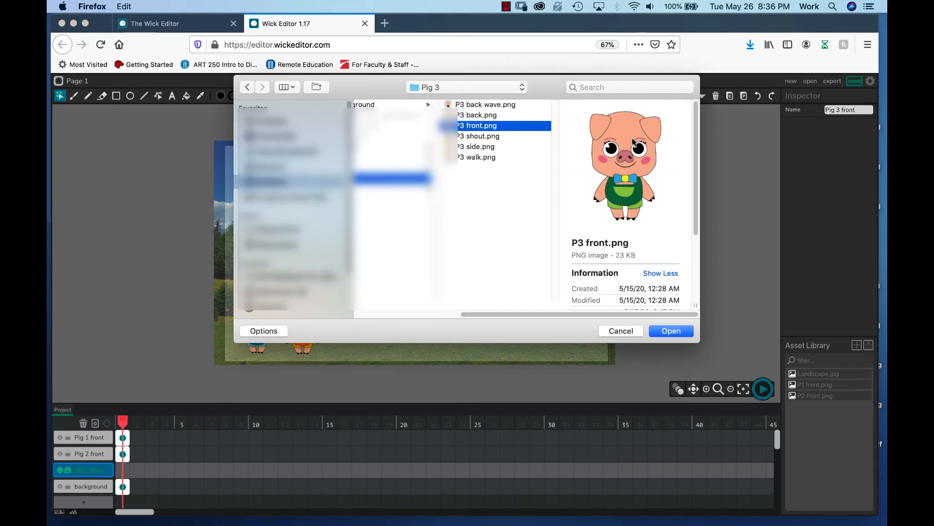
left_click(668, 331)
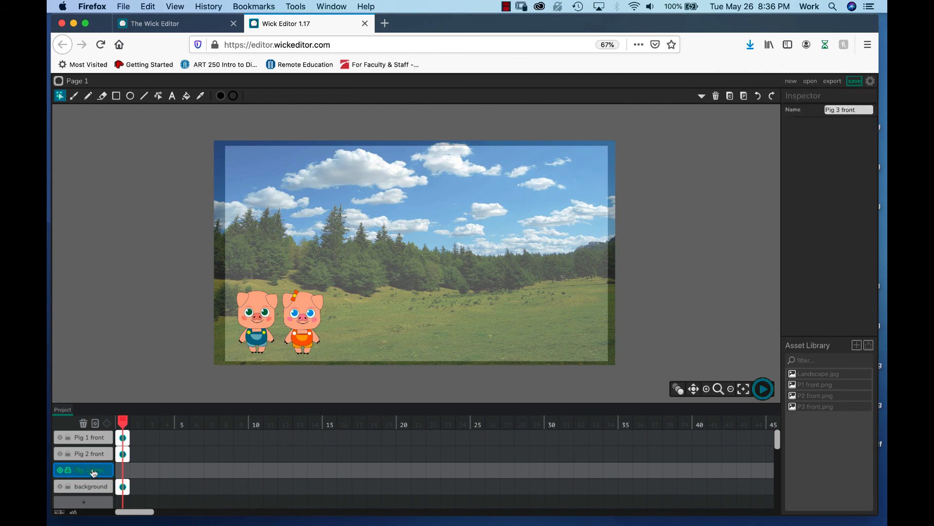
Create a first frame on the Pig 3 front layer and place P3 front.png just right of the second pig.
left_click(122, 470)
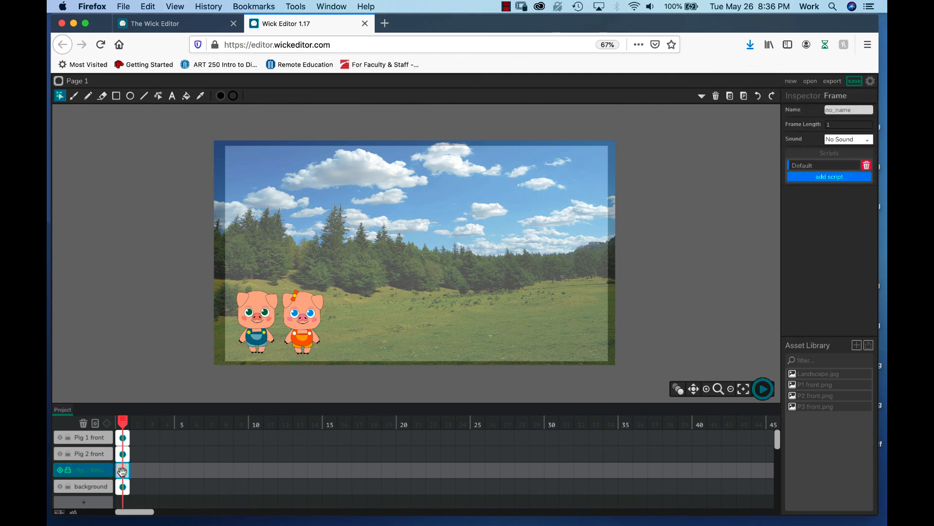
left_click(815, 408)
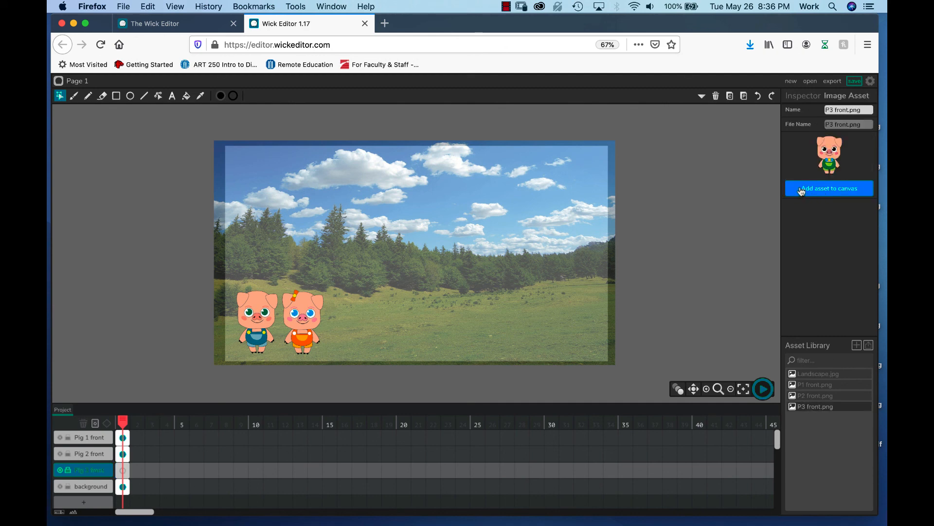
left_click(836, 191)
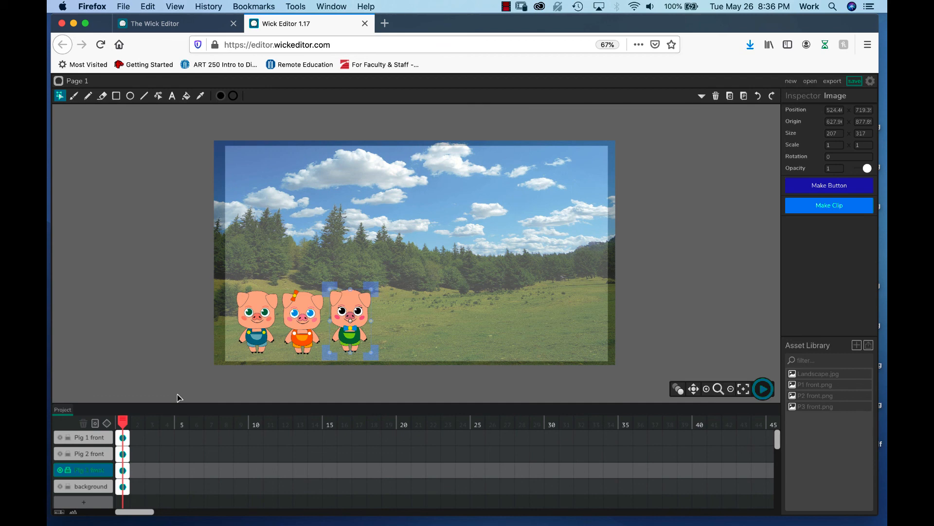
Scale all three pigs down together to about 0.865 of their size, then deselect them.
left_click(256, 311)
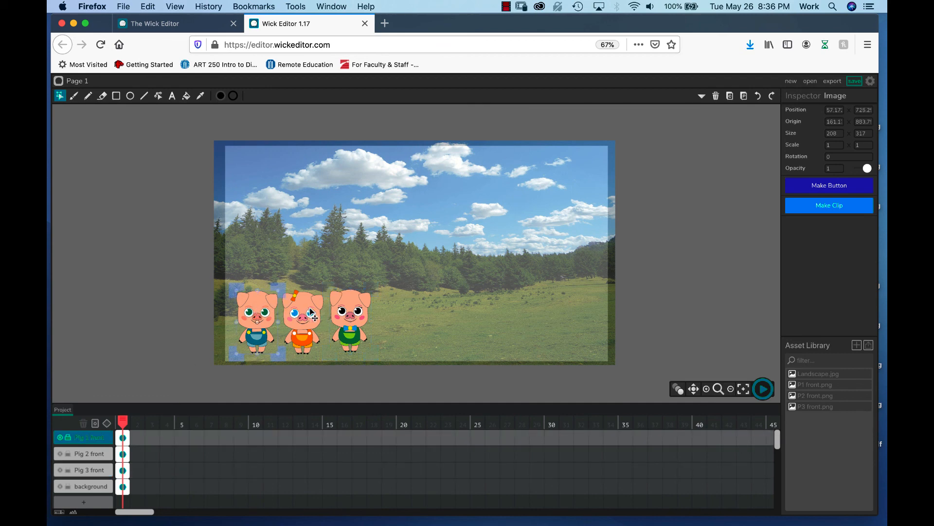
left_click(311, 311, "shift")
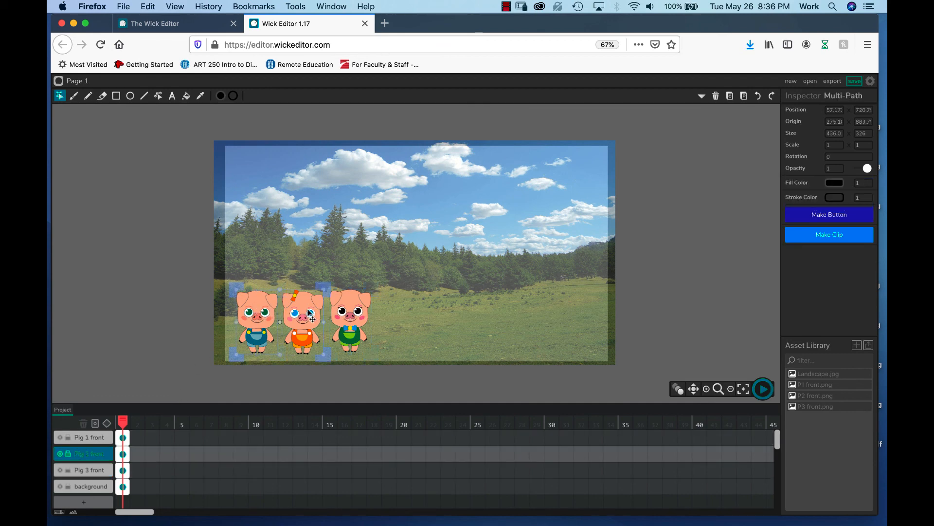
left_click(350, 312, "shift")
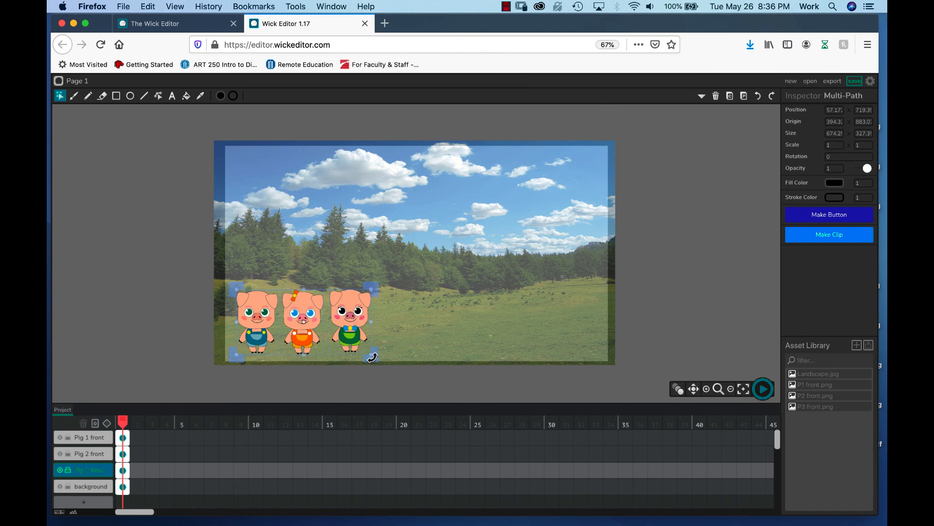
left_click_drag(370, 287, 365, 318)
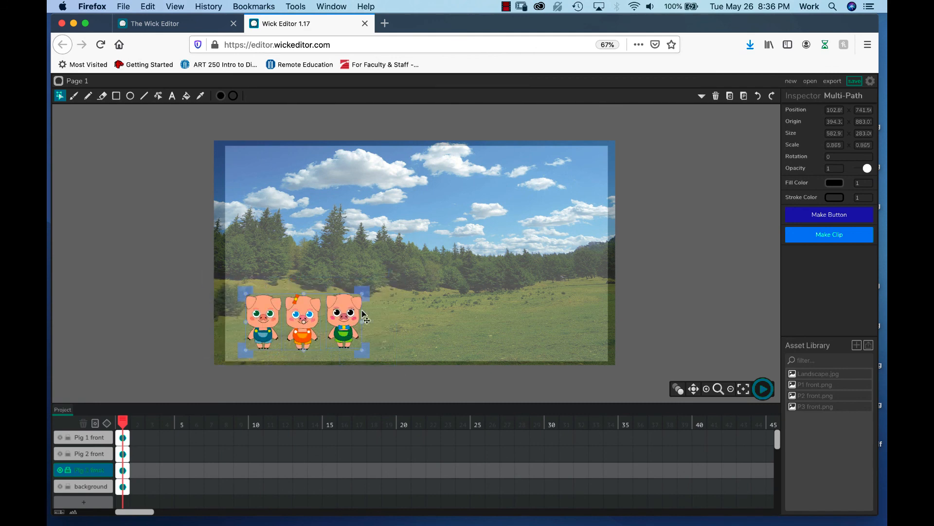
left_click(270, 389)
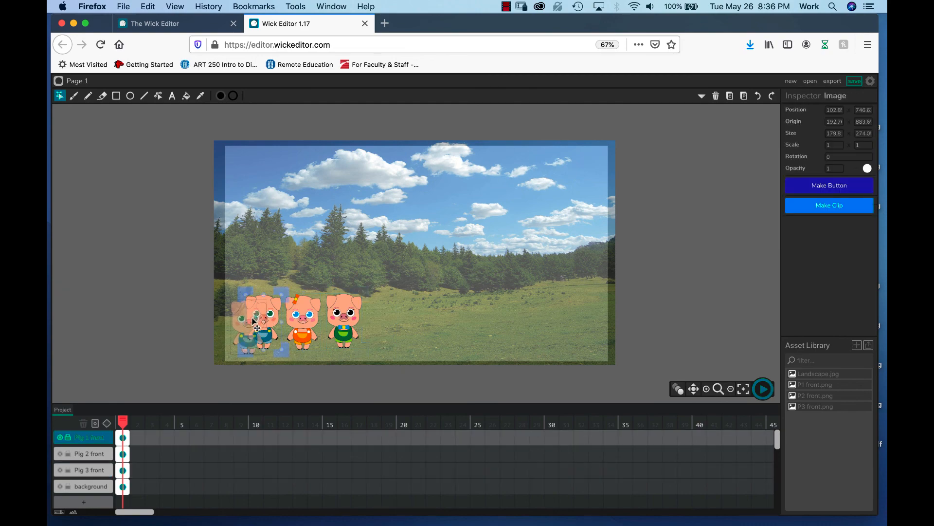